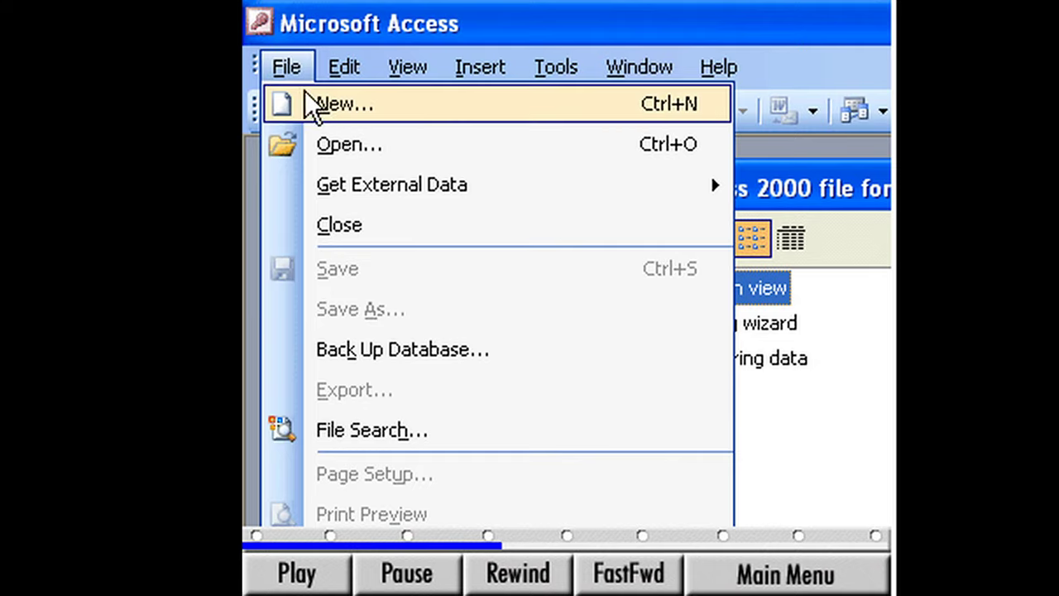
Start an import of external data and set the file type to Microsoft Excel.
{"action": "mouse_move", "coordinate": [389, 189]}
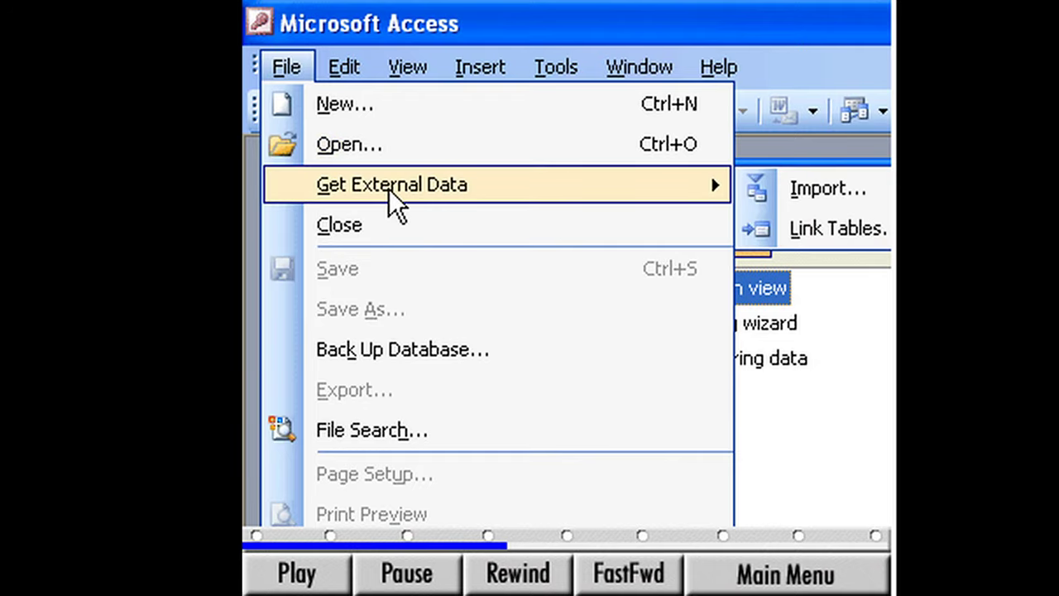
{"action": "left_click", "coordinate": [796, 192]}
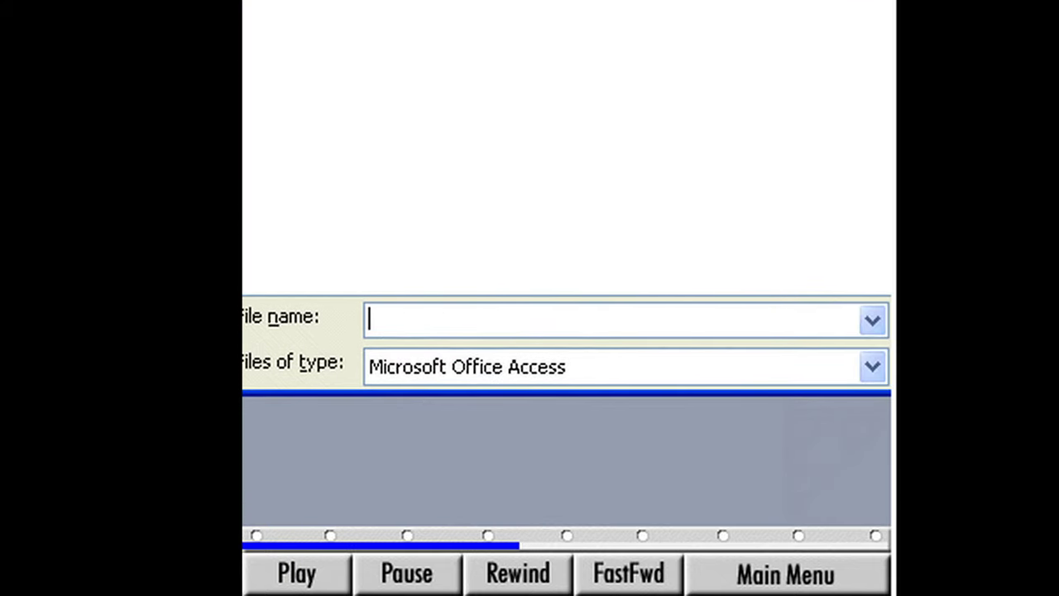
{"action": "left_click", "coordinate": [868, 367]}
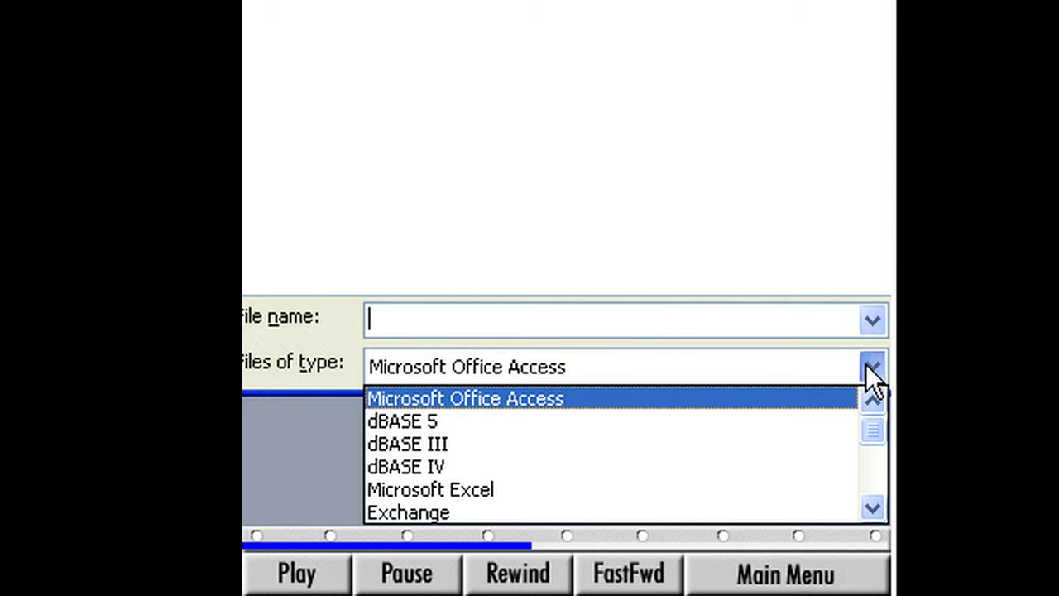
{"action": "left_click", "coordinate": [480, 488]}
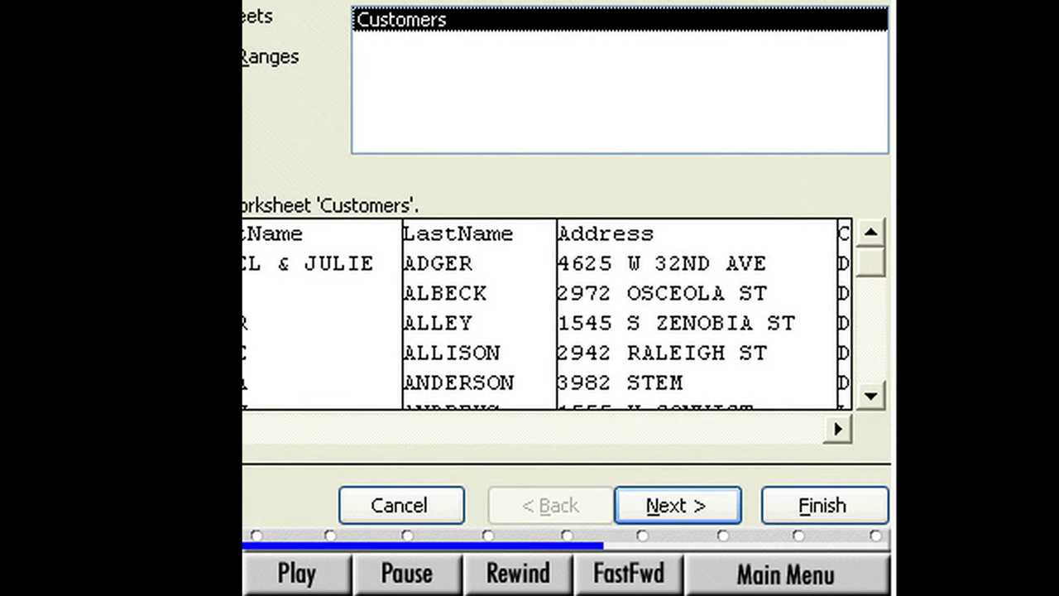
Set the Customers worksheet to import into a new table with first-row column headings and HomePhone as the primary key.
{"action": "left_click", "coordinate": [669, 505]}
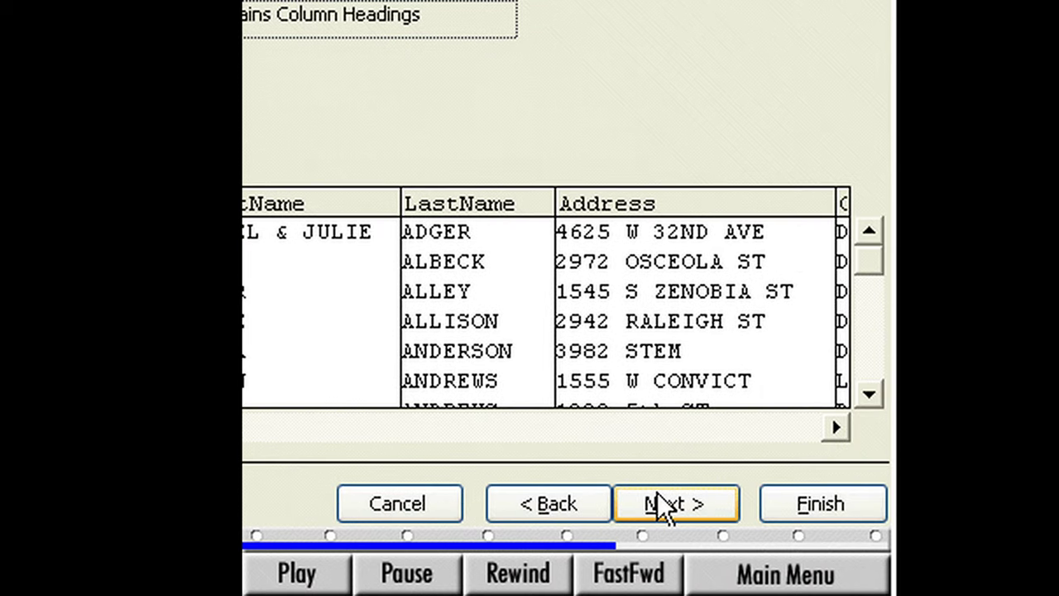
{"action": "left_click", "coordinate": [668, 505]}
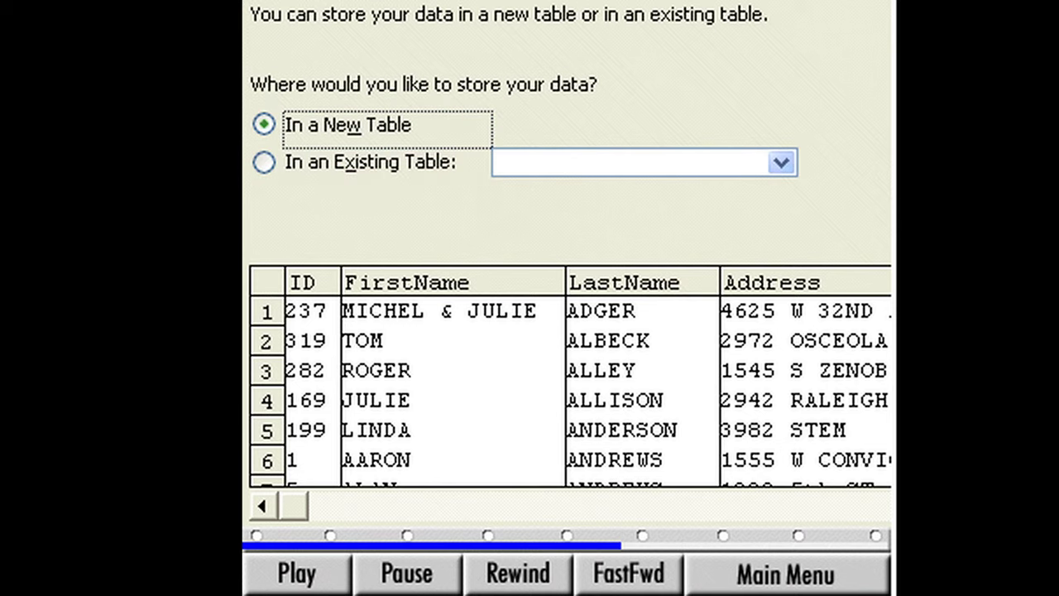
{"action": "left_click", "coordinate": [658, 502]}
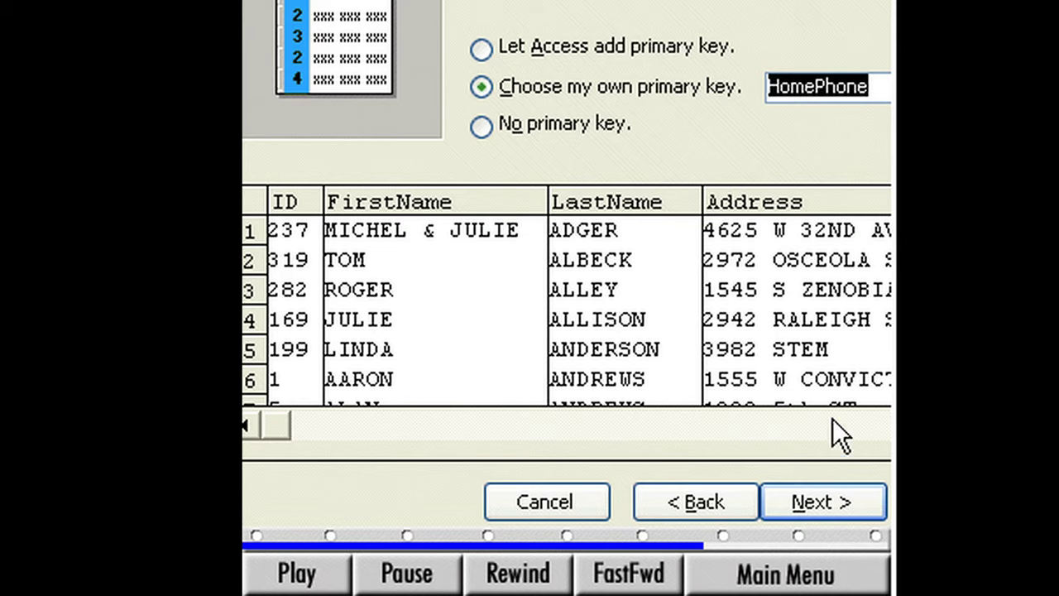
{"action": "left_click", "coordinate": [833, 500]}
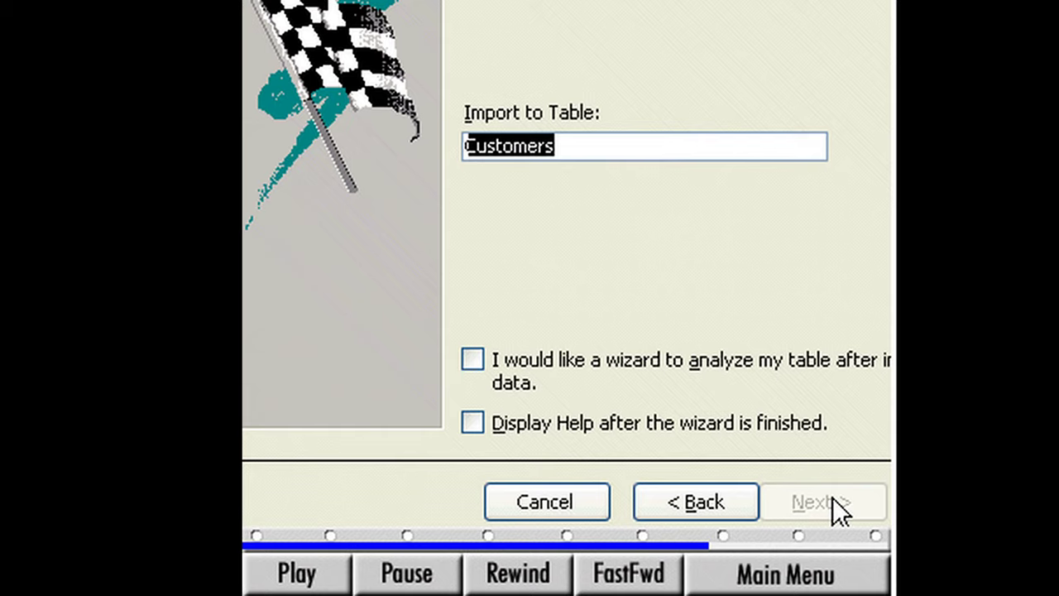
Name the destination table TBL-MTCustomers and complete the import, dismissing its messages.
{"action": "key", "text": "BackSpace"}
{"action": "type", "text": "TBL-MTCustomers"}
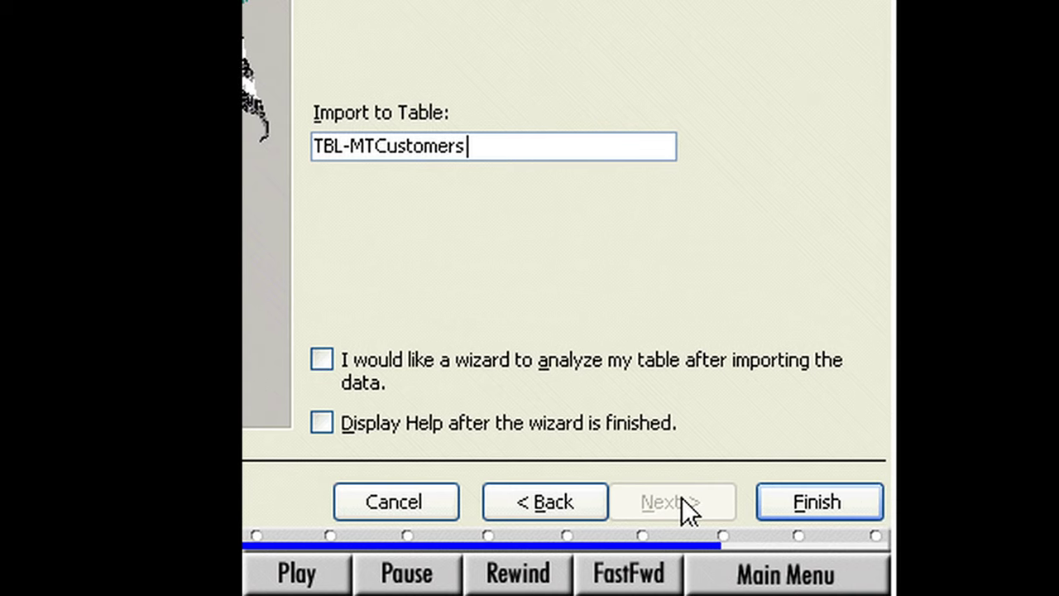
{"action": "left_click", "coordinate": [804, 503]}
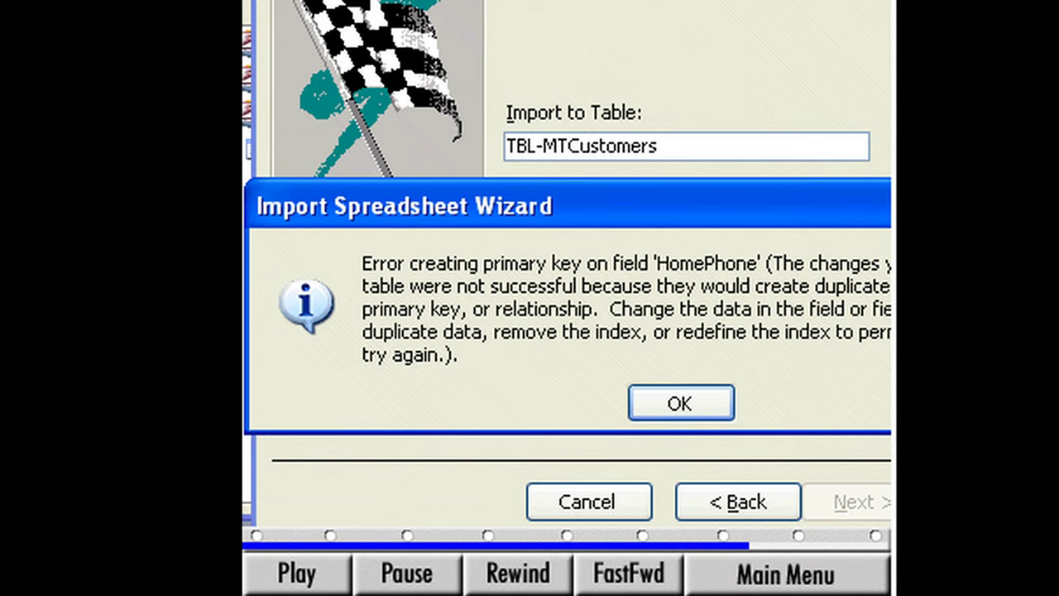
{"action": "left_click", "coordinate": [682, 400]}
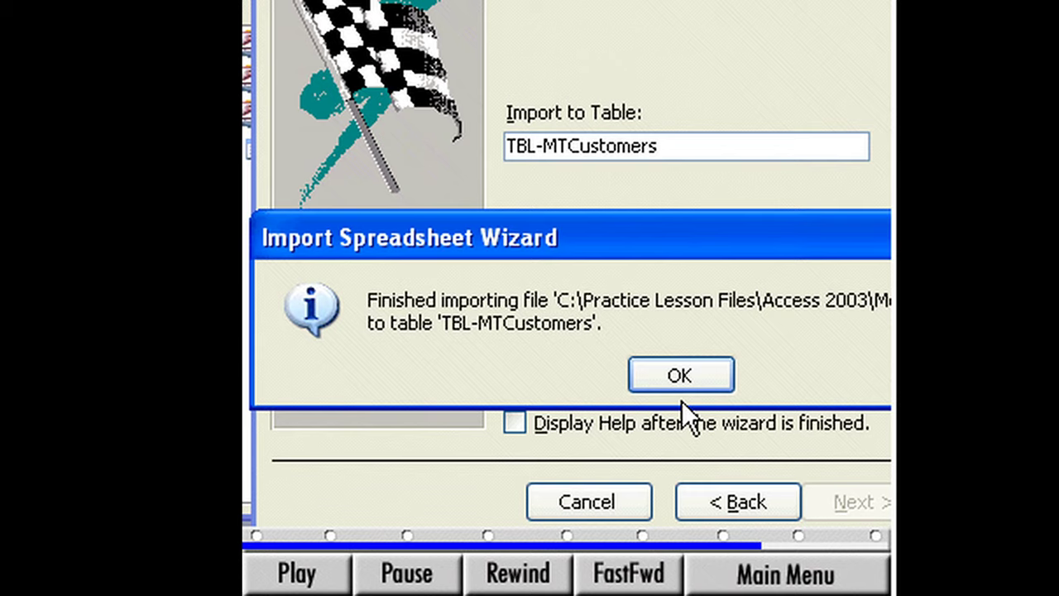
{"action": "left_click", "coordinate": [671, 372]}
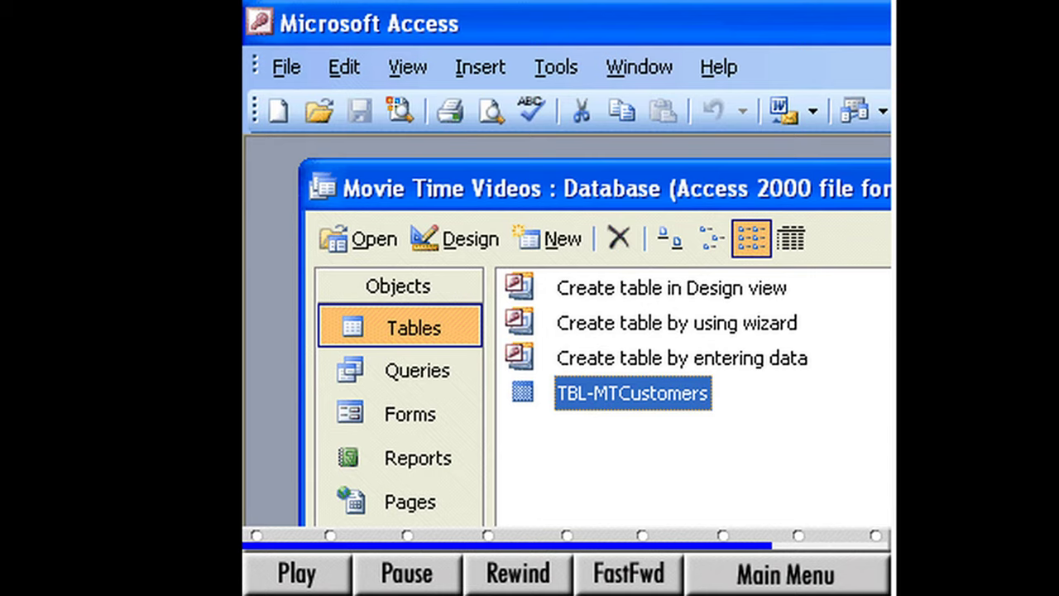
Start importing external data from the MovietimeInventory Excel file.
{"action": "left_click", "coordinate": [283, 66]}
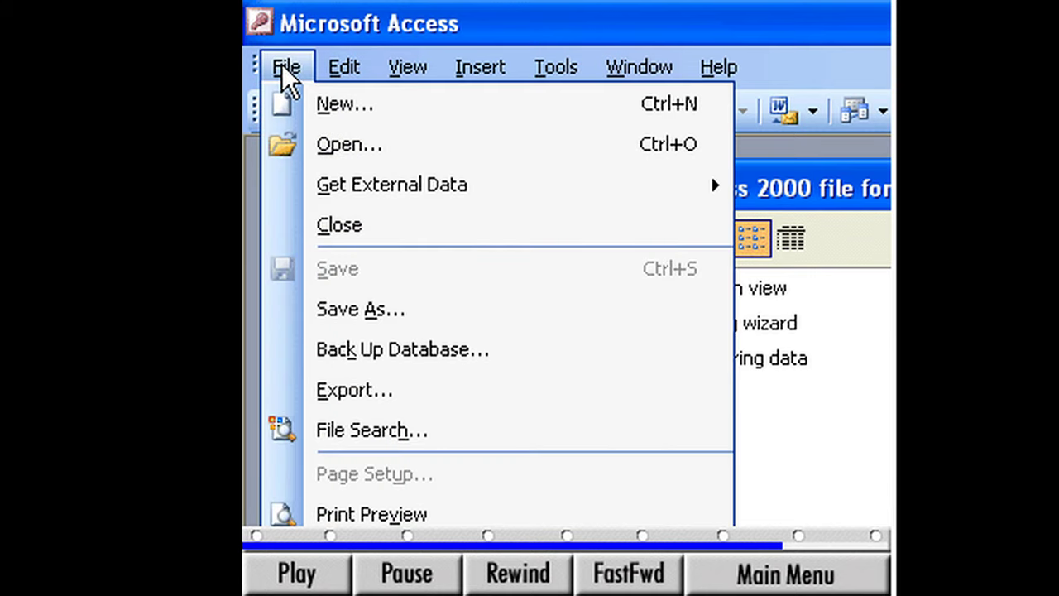
{"action": "mouse_move", "coordinate": [441, 183]}
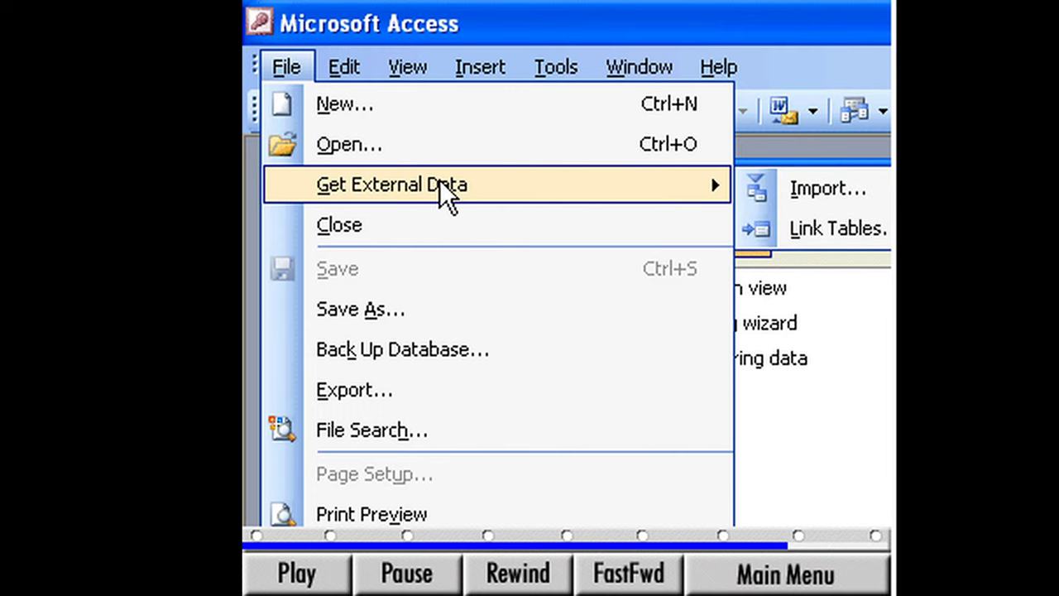
{"action": "left_click", "coordinate": [790, 187]}
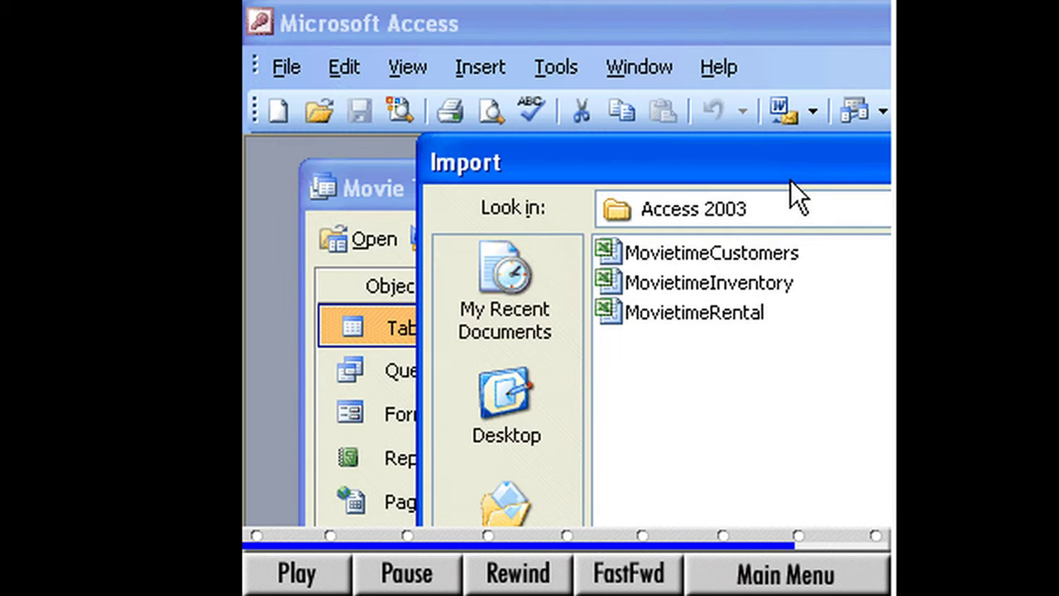
{"action": "double_click", "coordinate": [669, 283]}
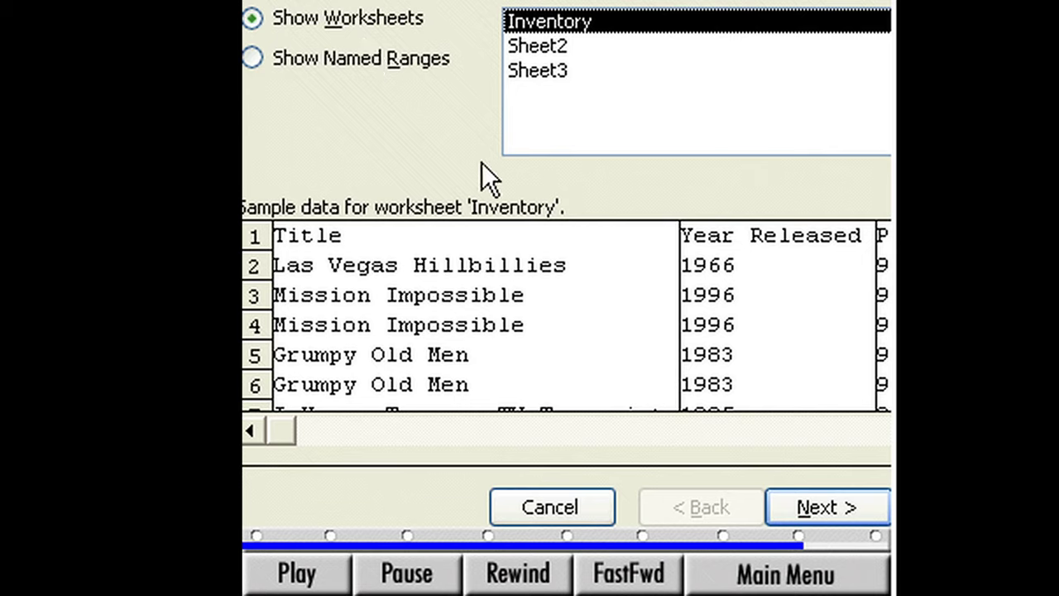
Use the Inventory worksheet with its first row as column headings and store the data in a new table.
{"action": "left_click", "coordinate": [809, 507]}
{"action": "left_click", "coordinate": [809, 507]}
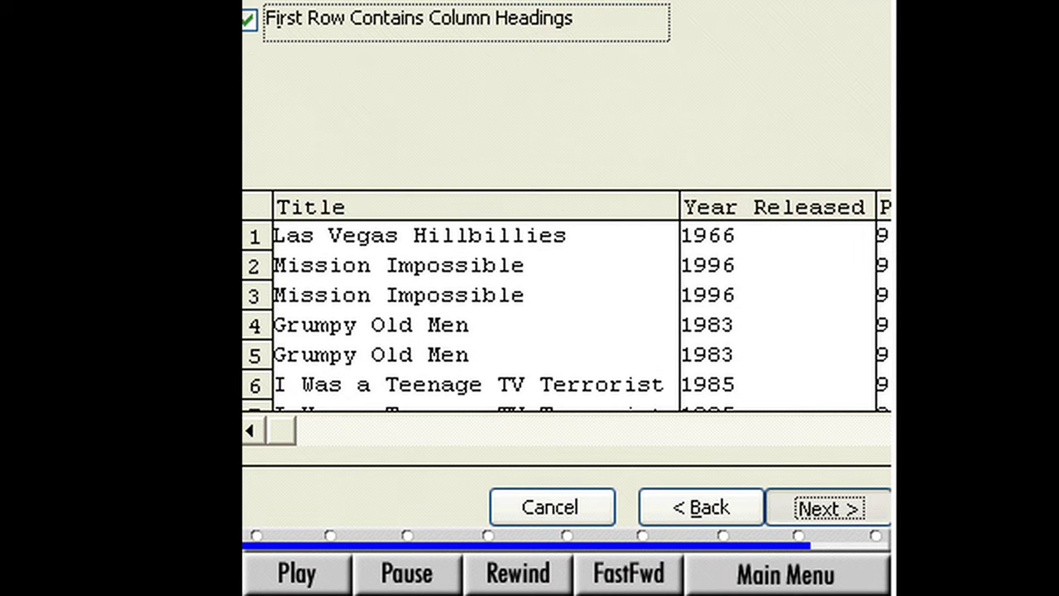
{"action": "left_click", "coordinate": [810, 507]}
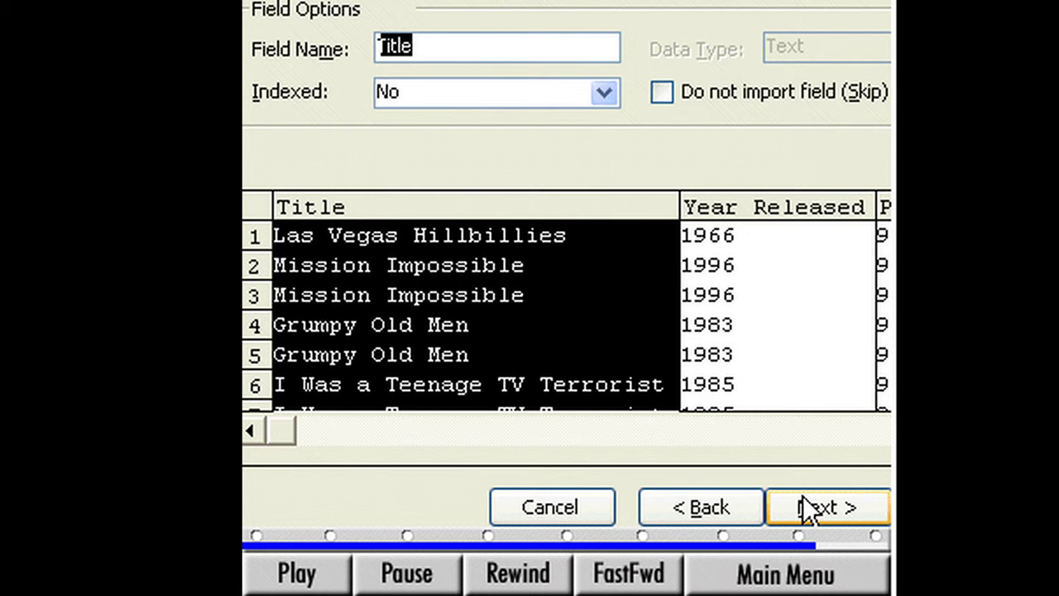
Index the Title field as Yes (Duplicates OK) and let Access add the primary key.
{"action": "left_click", "coordinate": [604, 92]}
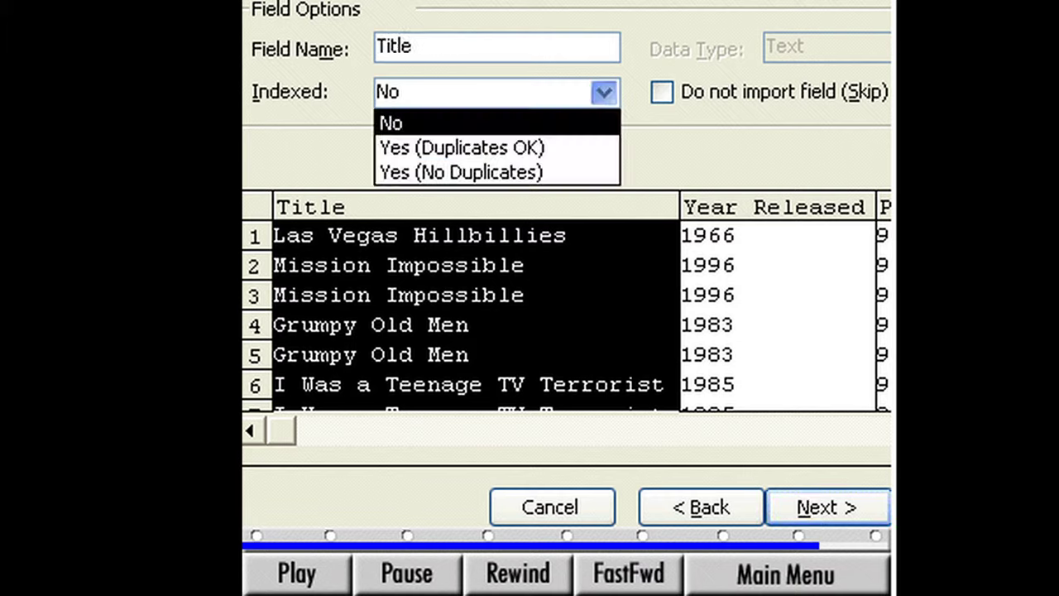
{"action": "key", "text": "Down"}
{"action": "key", "text": "Return"}
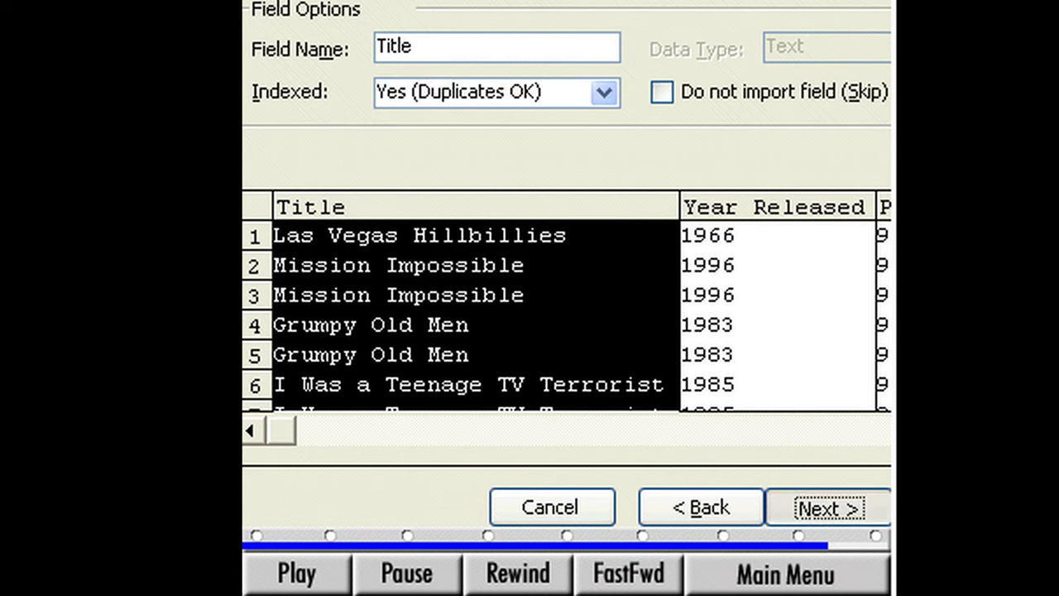
{"action": "left_click", "coordinate": [807, 509]}
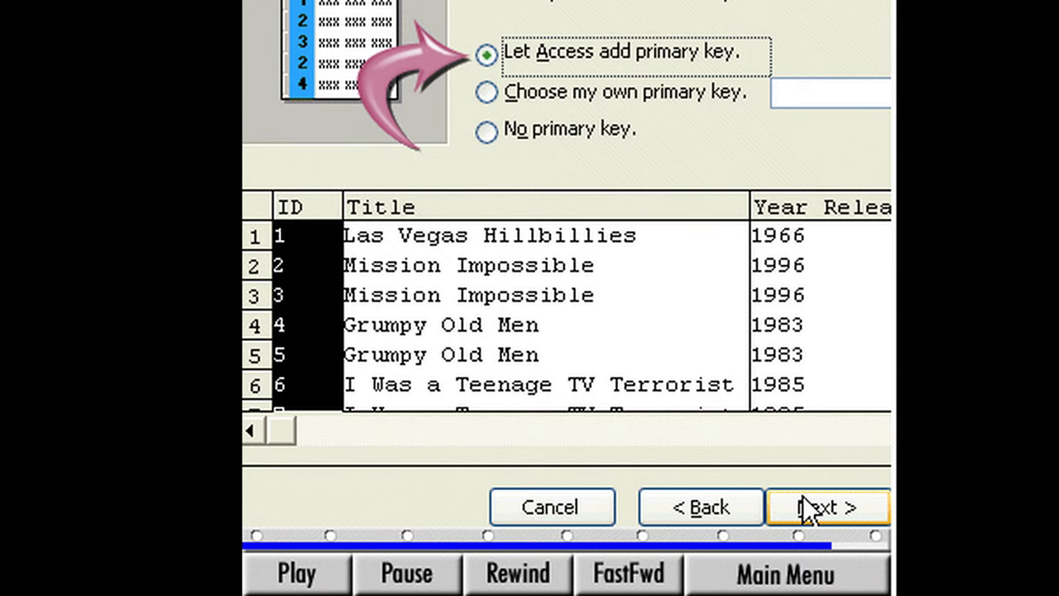
{"action": "left_click", "coordinate": [807, 509]}
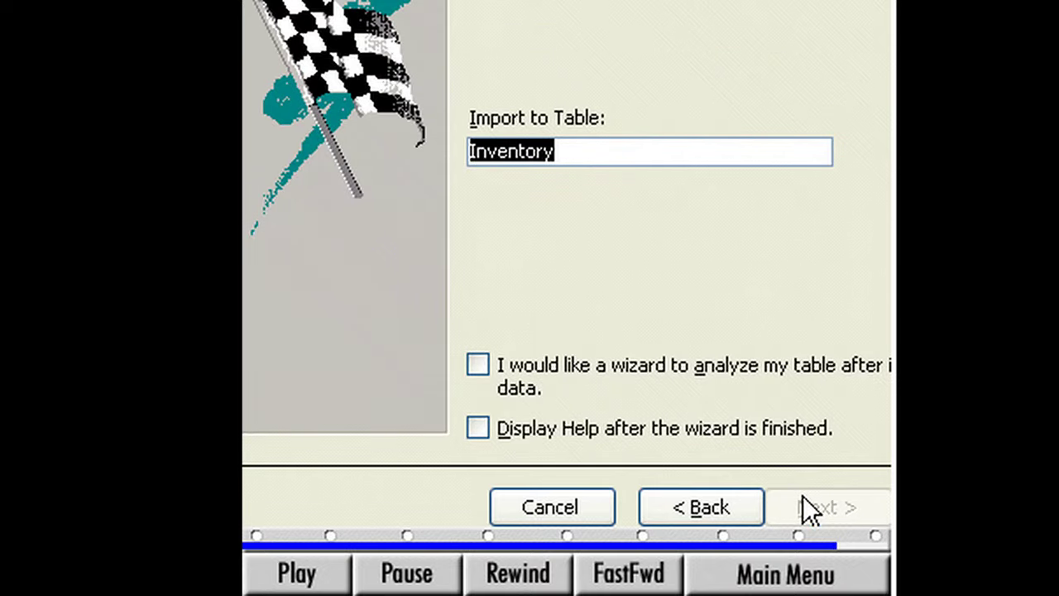
Name the destination table TBL-MTInventory and complete the inventory import.
{"action": "type", "text": "TBL-MTInventory"}
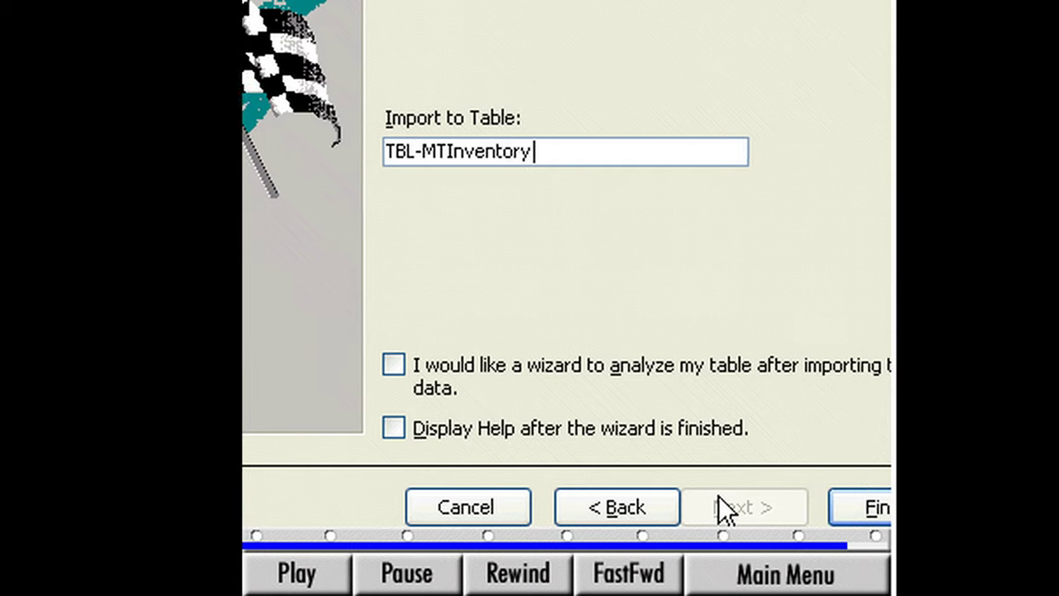
{"action": "left_click", "coordinate": [815, 506]}
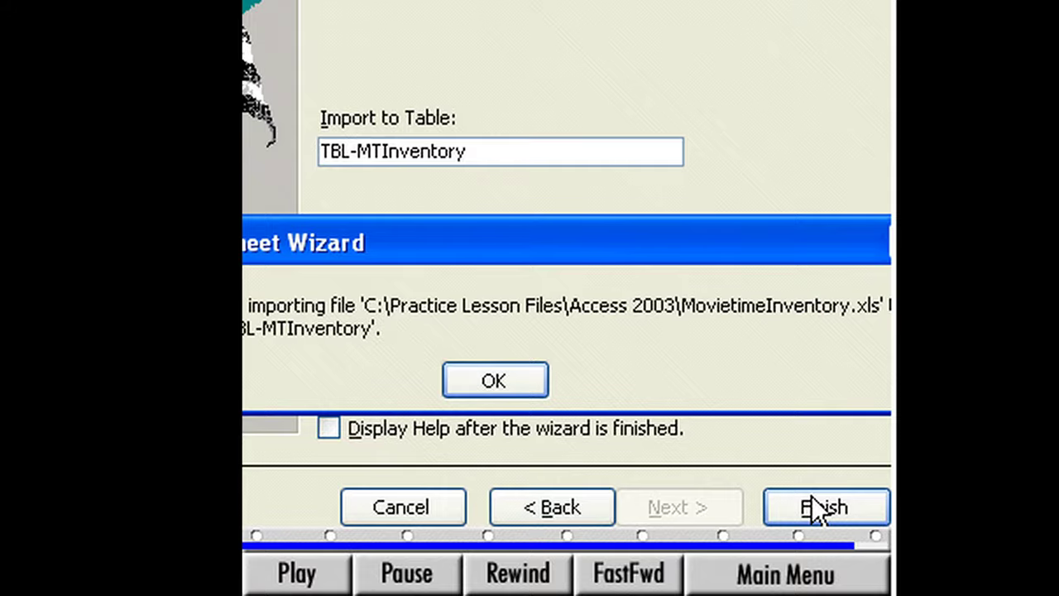
{"action": "left_click", "coordinate": [496, 379]}
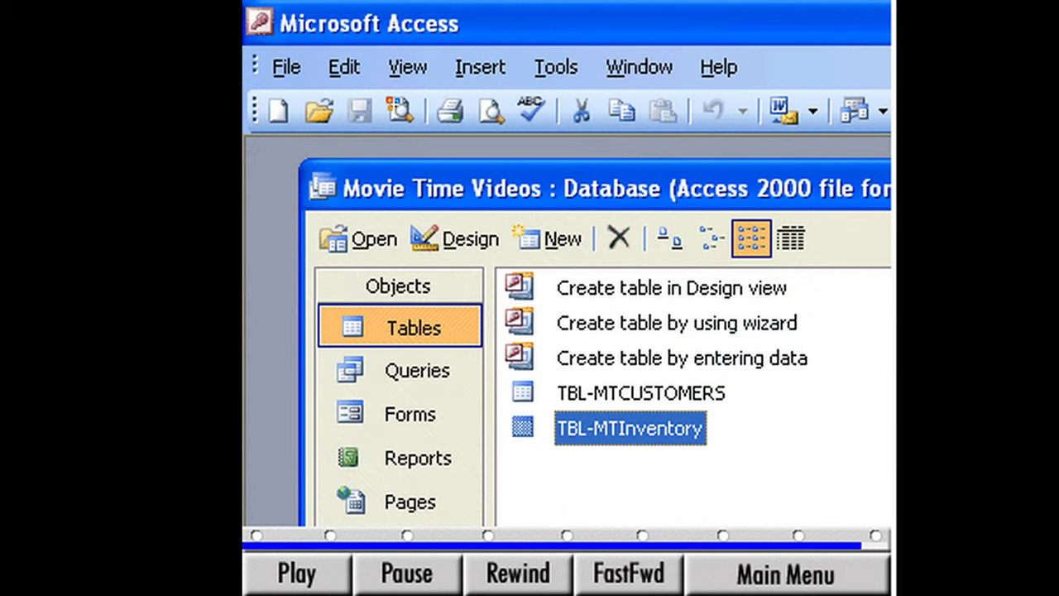
Start importing external data from the MovietimeRental Excel file.
{"action": "left_click", "coordinate": [282, 69]}
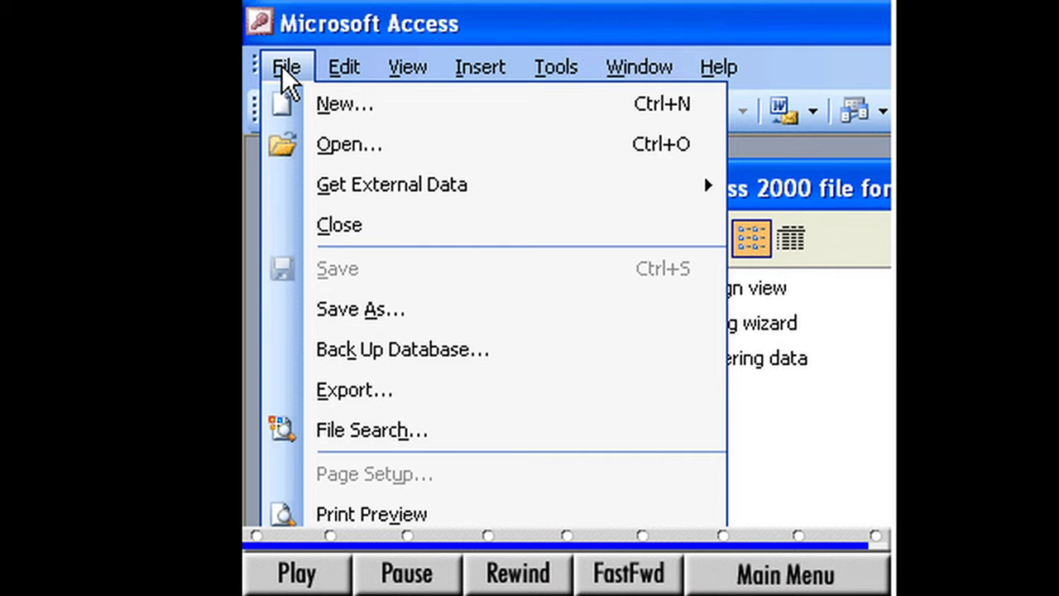
{"action": "mouse_move", "coordinate": [441, 182]}
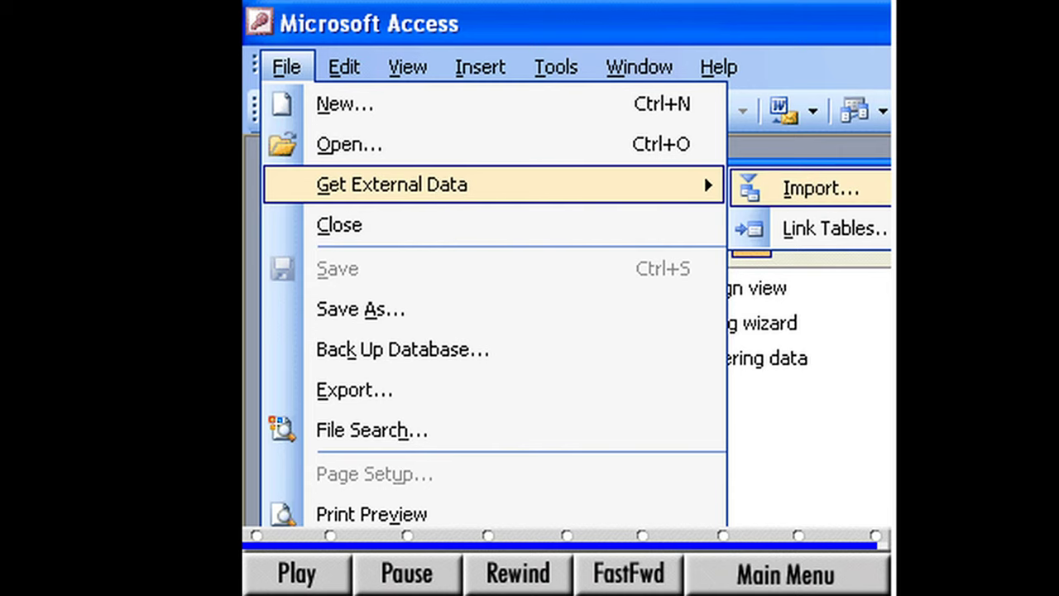
{"action": "left_click", "coordinate": [810, 187]}
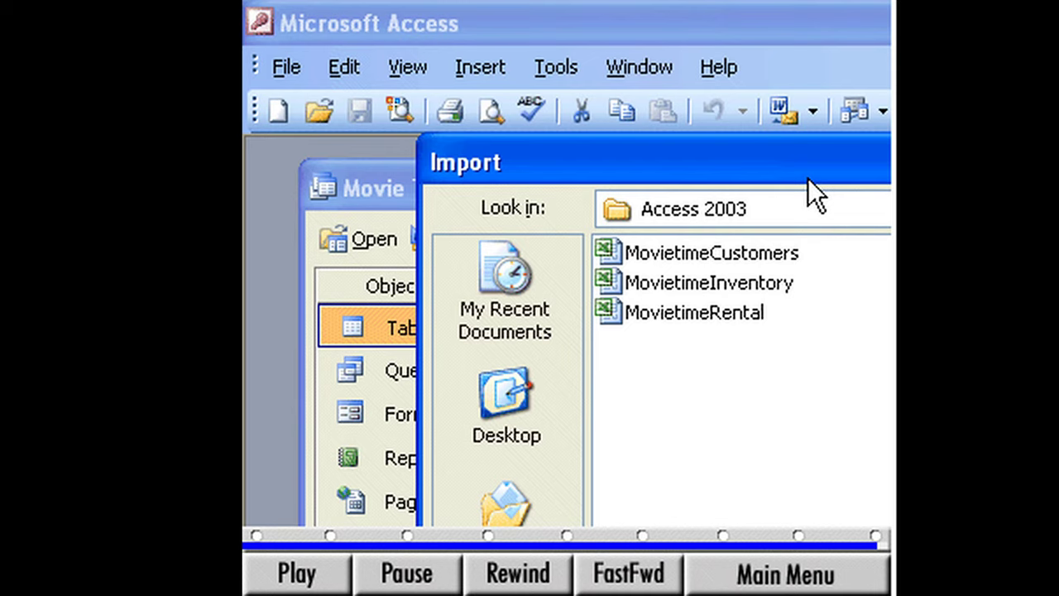
{"action": "double_click", "coordinate": [667, 306]}
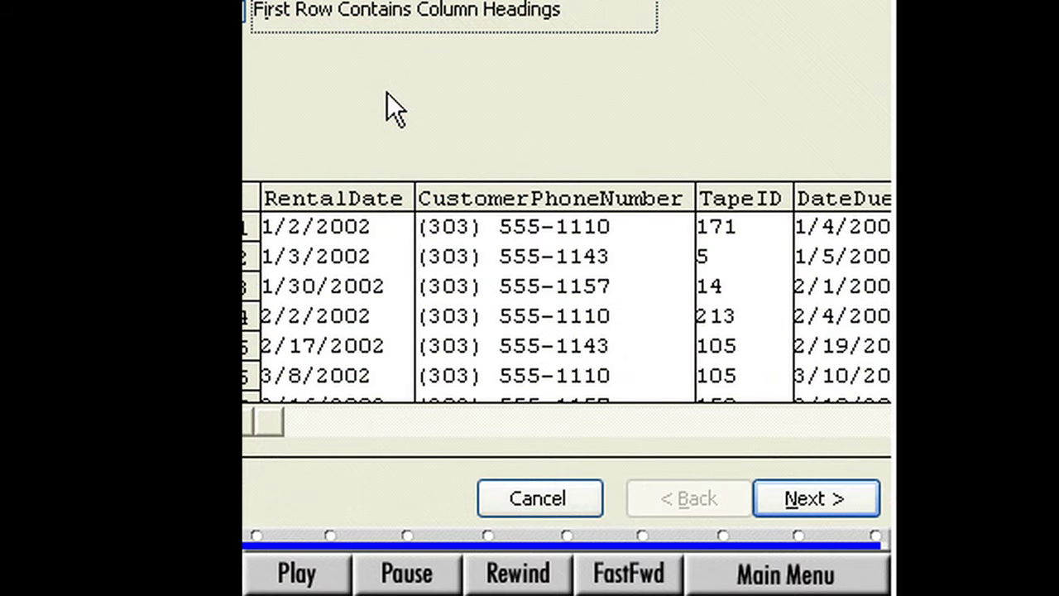
Set the rental data to import into a new table with first-row column headings and a primary key added by Access.
{"action": "left_click", "coordinate": [811, 500]}
{"action": "left_click", "coordinate": [809, 491]}
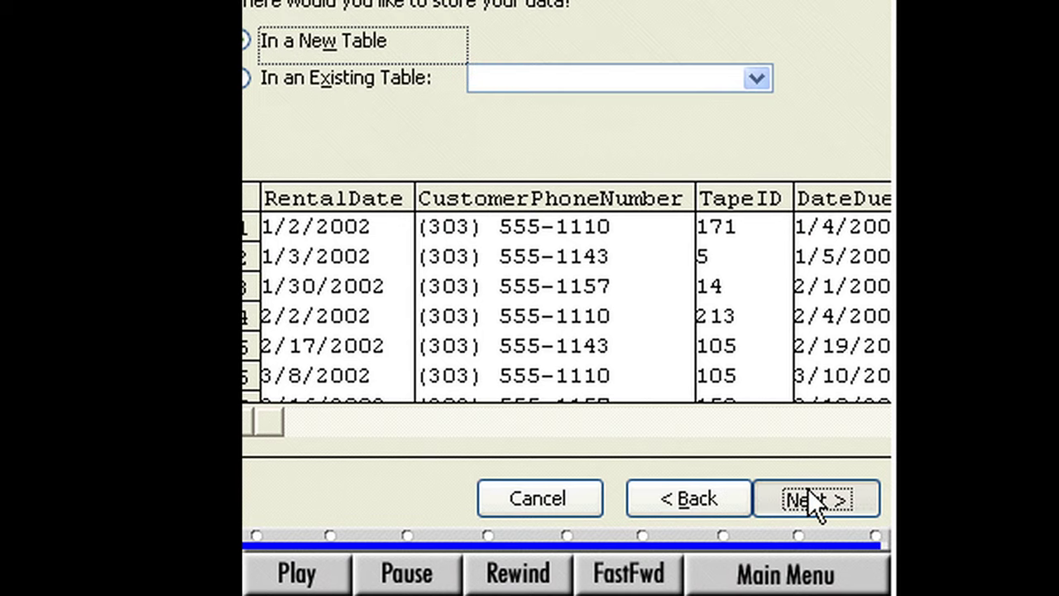
{"action": "left_click", "coordinate": [809, 492]}
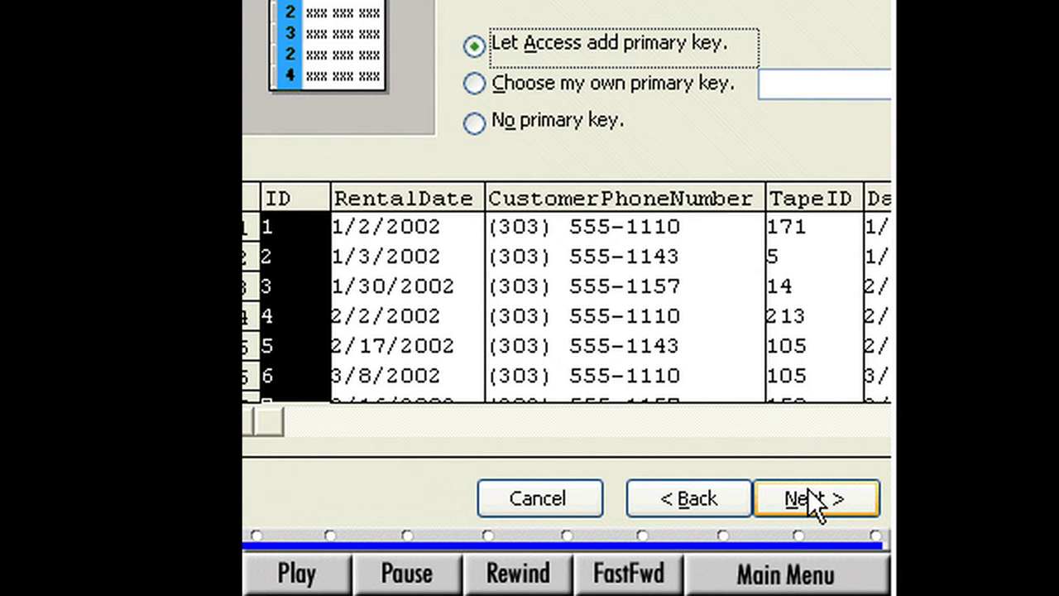
{"action": "left_click", "coordinate": [809, 491]}
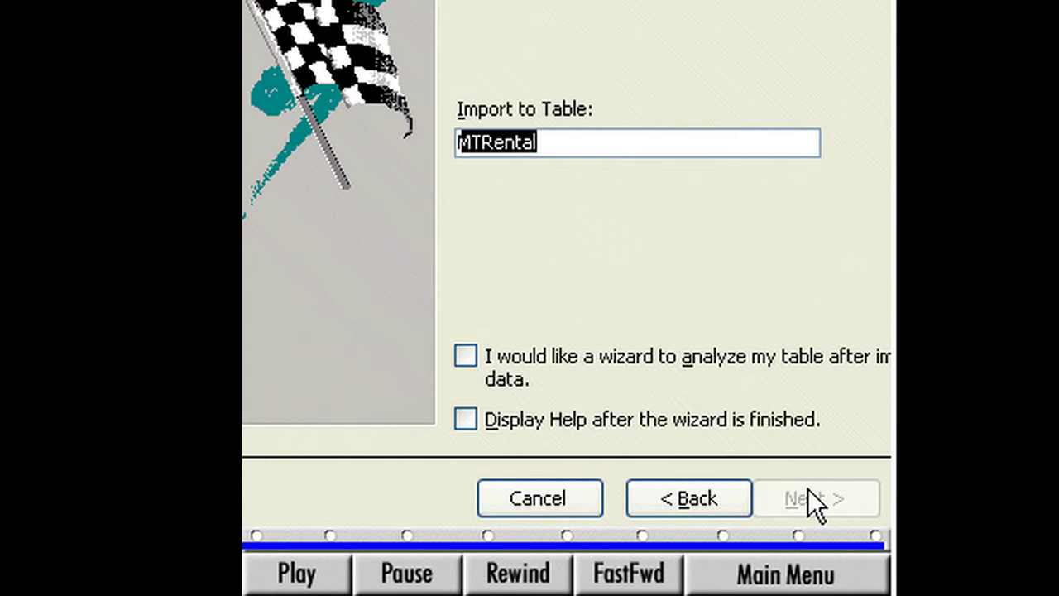
Name the destination table TBL-MTRental and complete the rental import.
{"action": "type", "text": "TBL-MTRental"}
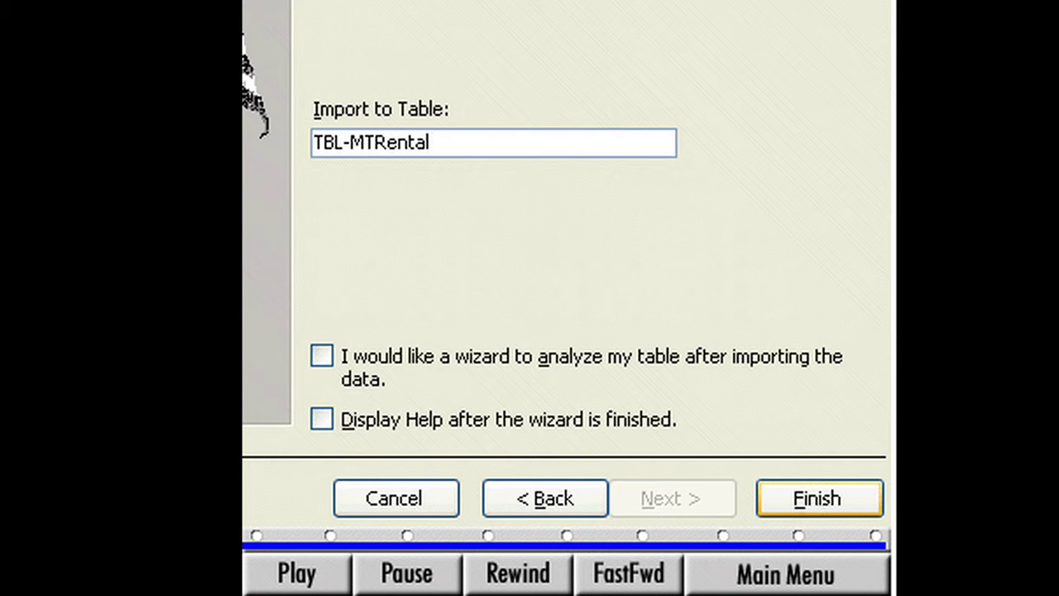
{"action": "left_click", "coordinate": [800, 495]}
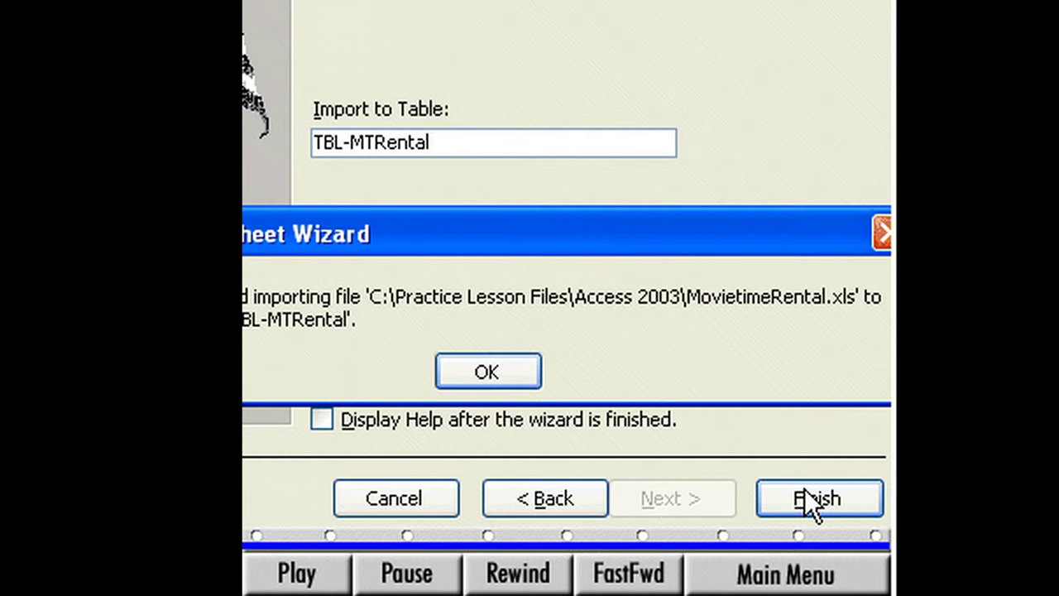
{"action": "left_click", "coordinate": [488, 372]}
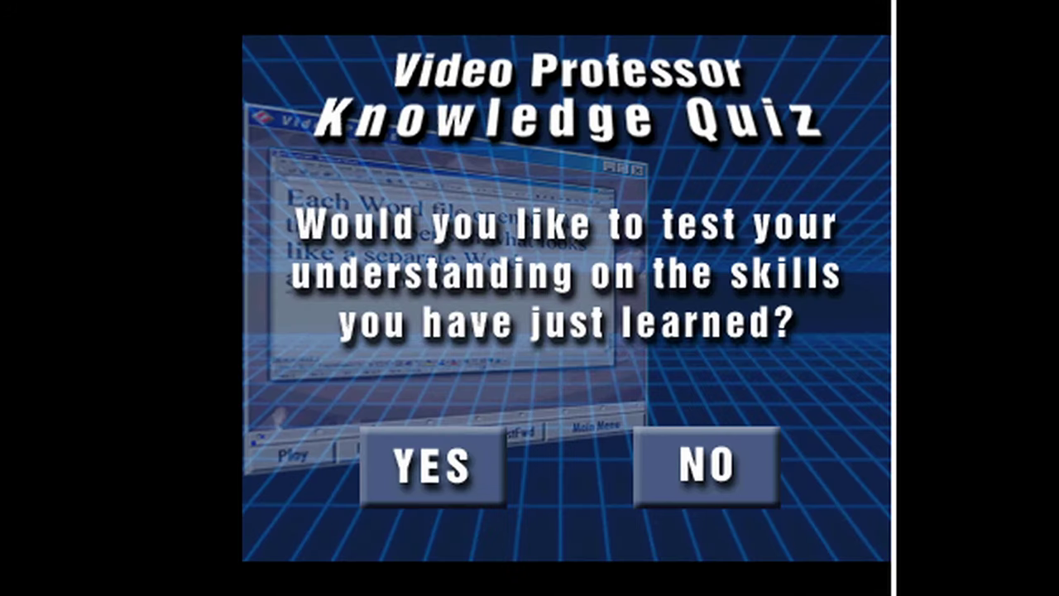
{"action": "left_click", "coordinate": [706, 465]}
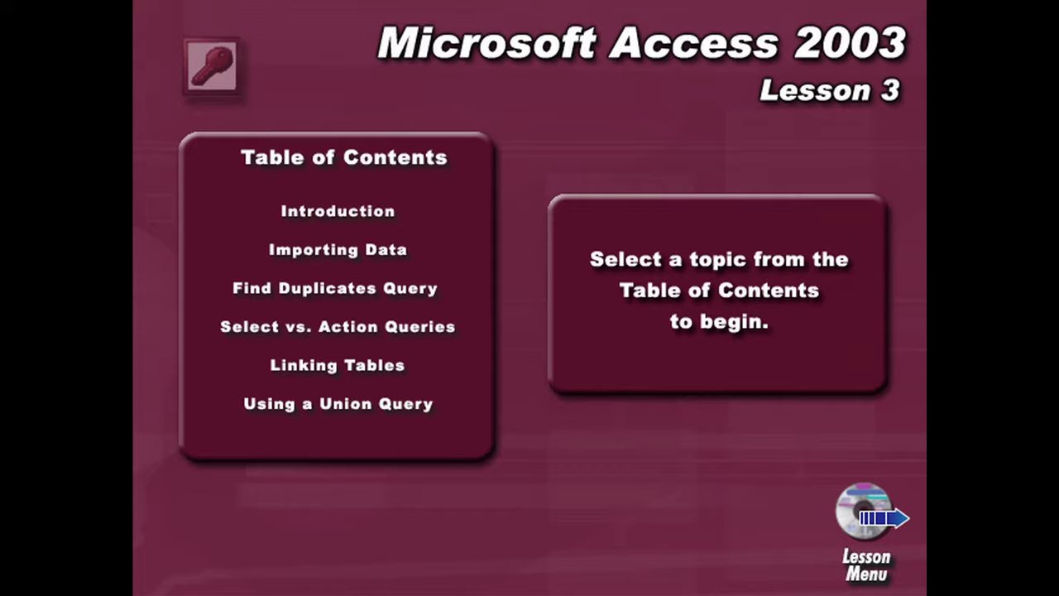
{"action": "left_click", "coordinate": [335, 288]}
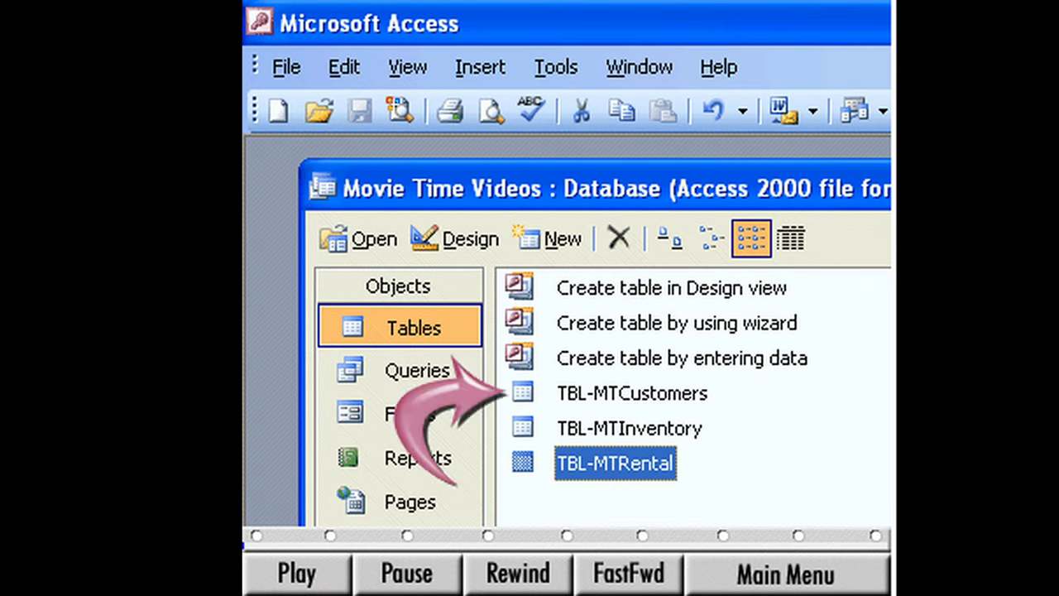
Open the TBL-MTCustomers table in a maximized window and permanently delete its ID column along with the related indexes.
{"action": "double_click", "coordinate": [597, 389]}
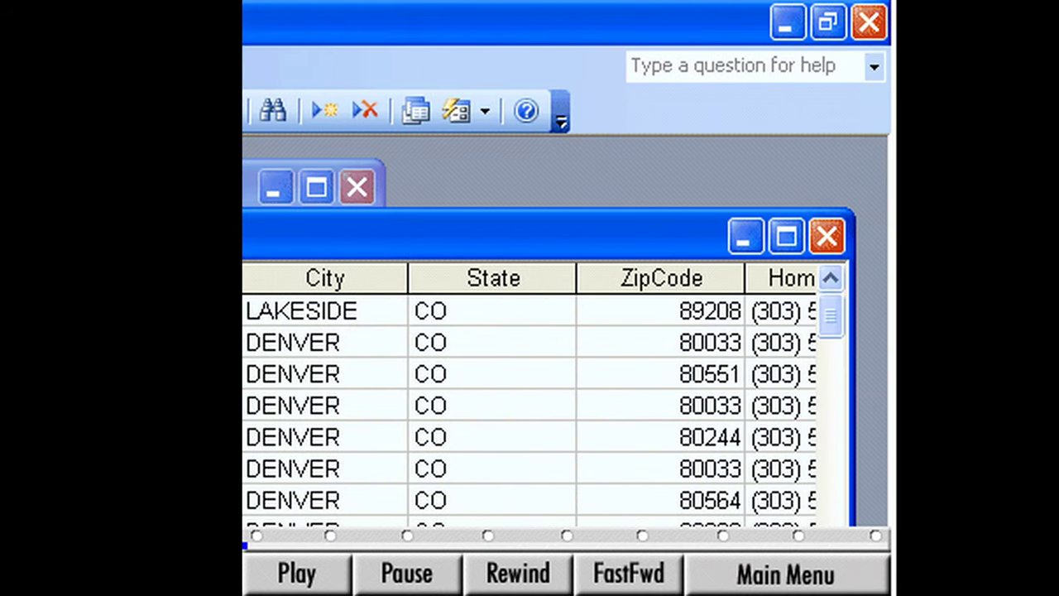
{"action": "left_click", "coordinate": [785, 235]}
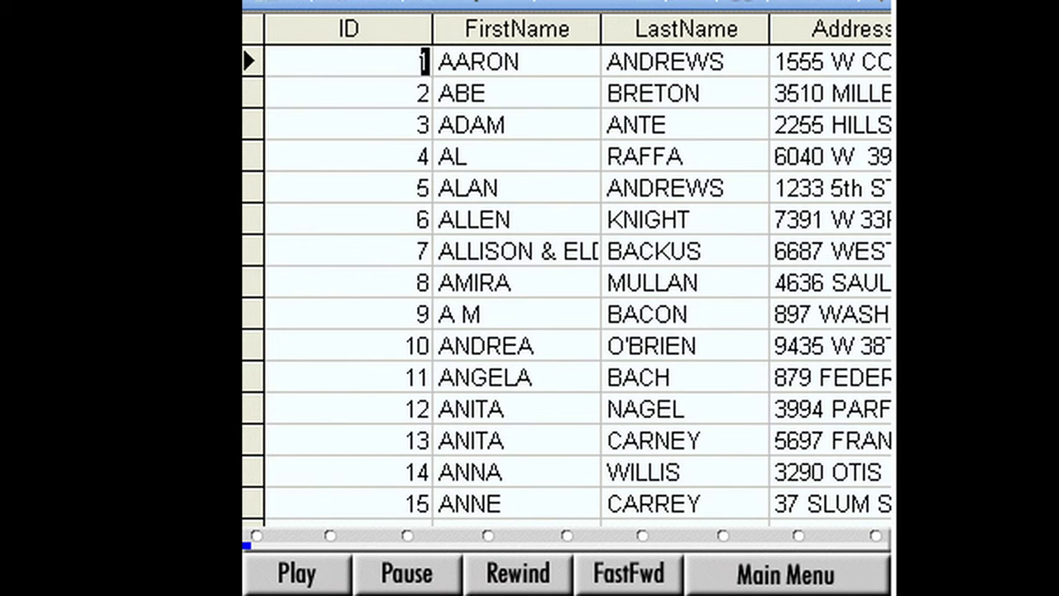
{"action": "right_click", "coordinate": [380, 33]}
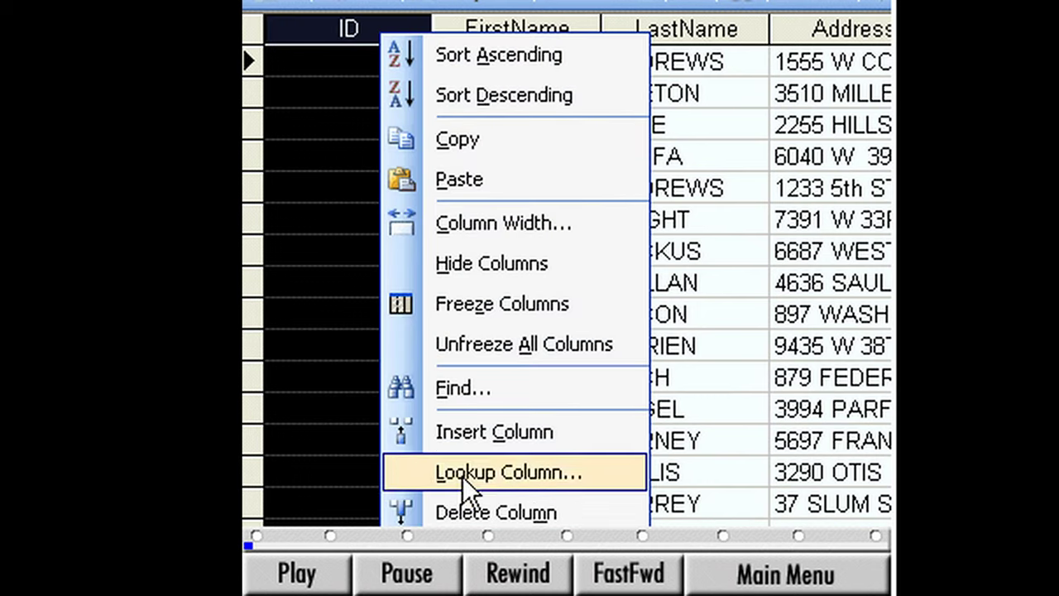
{"action": "left_click", "coordinate": [468, 512]}
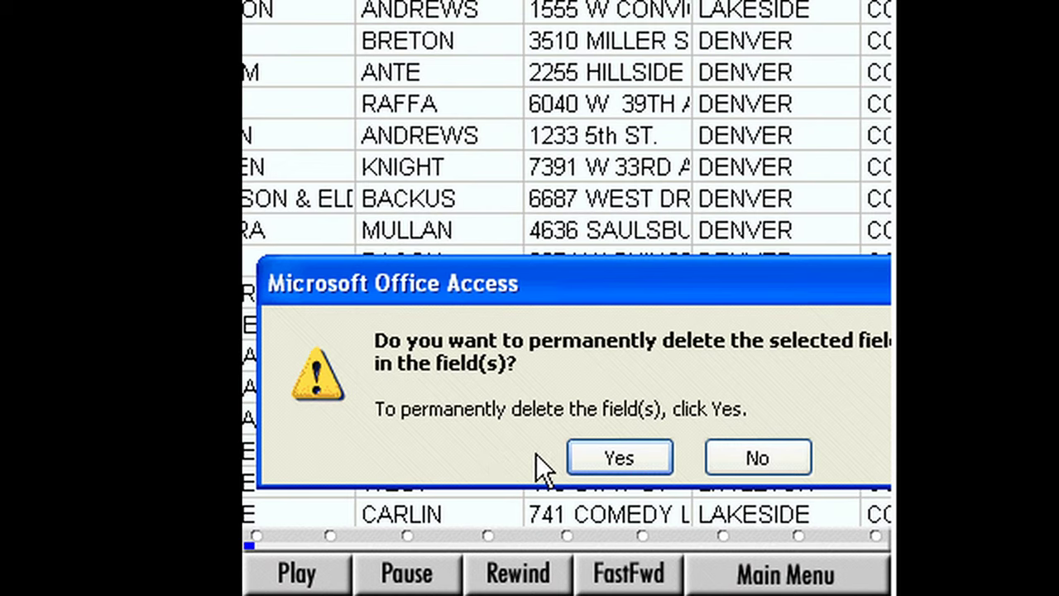
{"action": "left_click", "coordinate": [626, 457]}
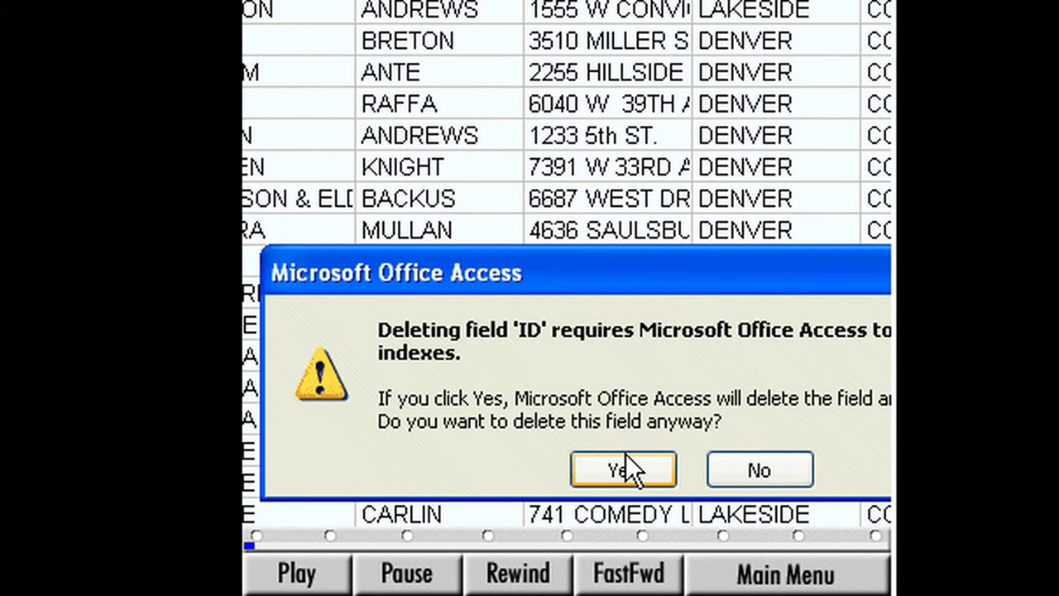
{"action": "left_click", "coordinate": [626, 455]}
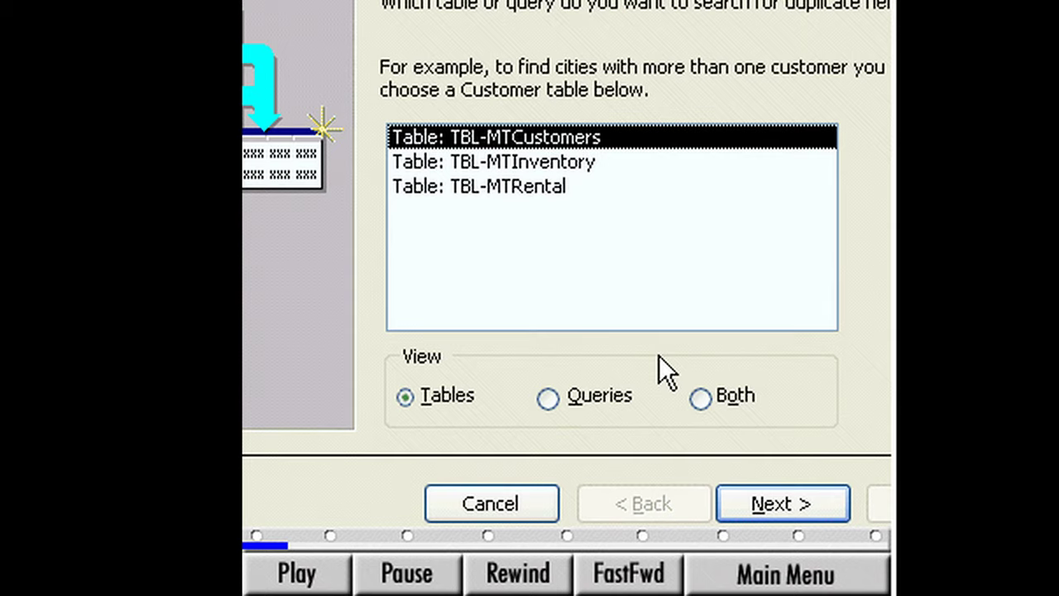
Create a find duplicates query on TBL-MTCustomers, name it QRY-MTCustomerDuplicates and view its results.
{"action": "left_click", "coordinate": [770, 505]}
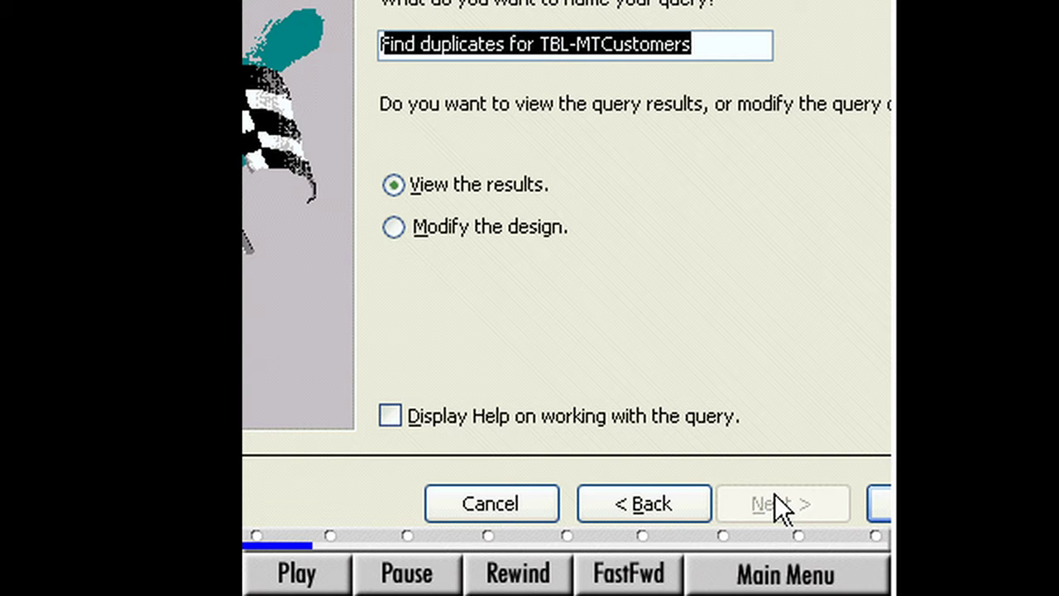
{"action": "key", "text": "Delete"}
{"action": "type", "text": "QRY-MTCustomerDuplic"}
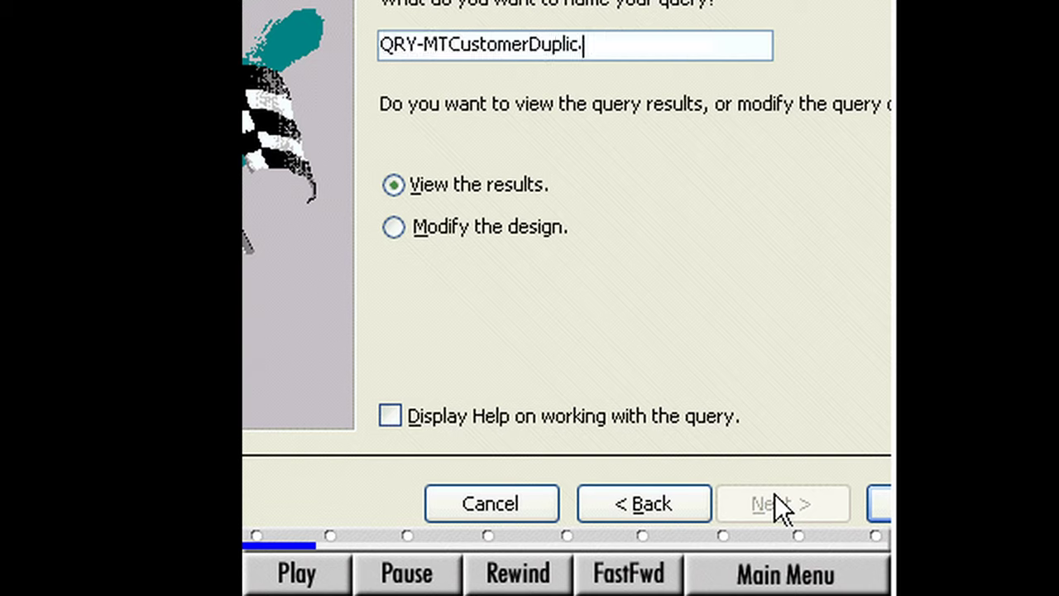
{"action": "type", "text": "ates"}
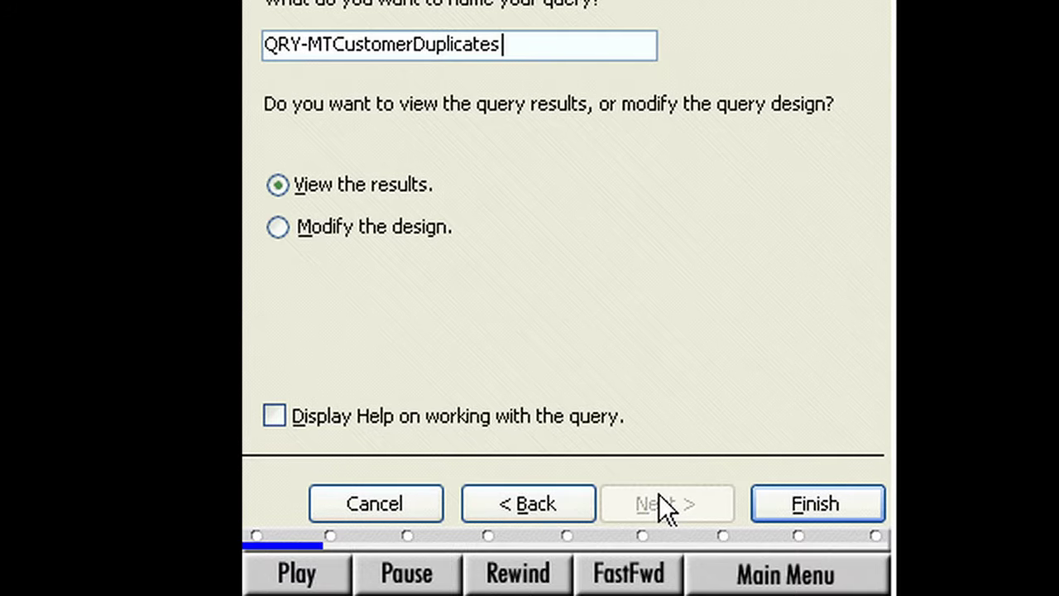
{"action": "left_click", "coordinate": [800, 498]}
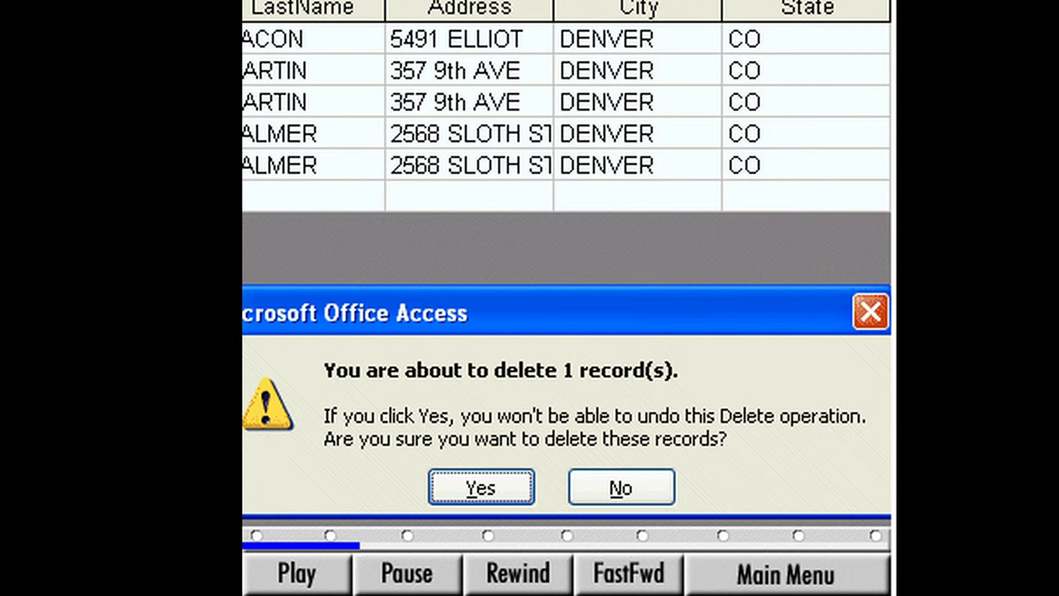
Confirm deleting the selected duplicate customer record, and delete the QRY-MTCustomerDuplicates query from the database.
{"action": "left_click", "coordinate": [467, 486]}
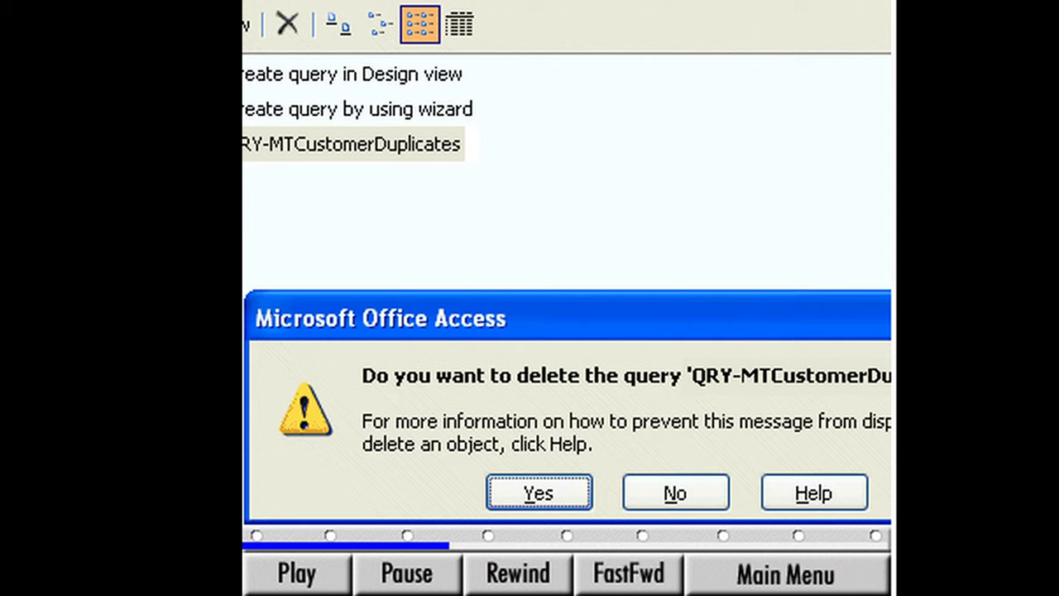
{"action": "left_click", "coordinate": [541, 497]}
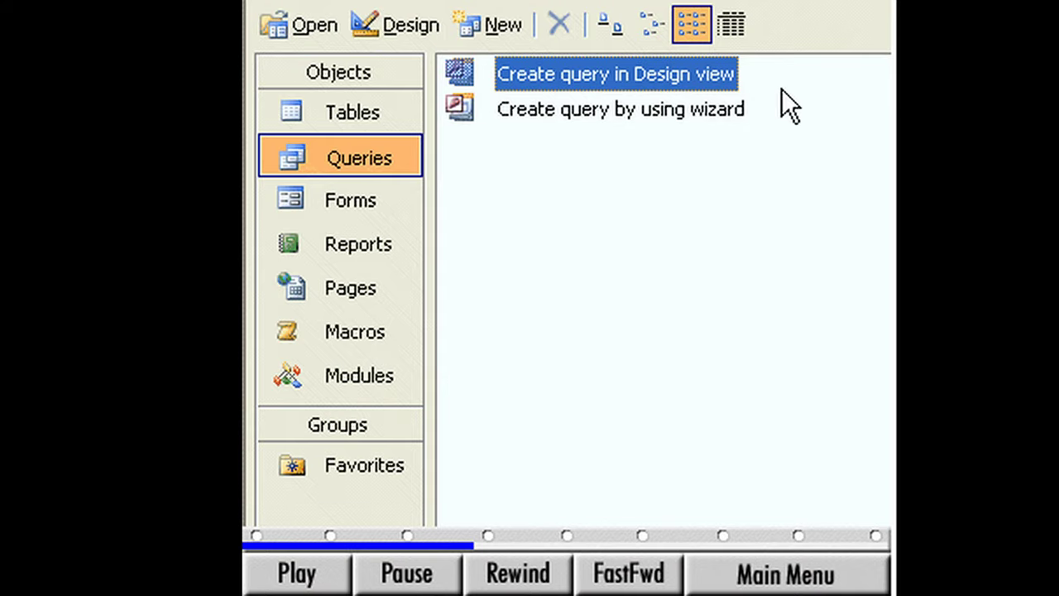
Open TBL-MTCustomers in Design view and set the StartDate field's format to Short Date.
{"action": "left_click", "coordinate": [320, 101]}
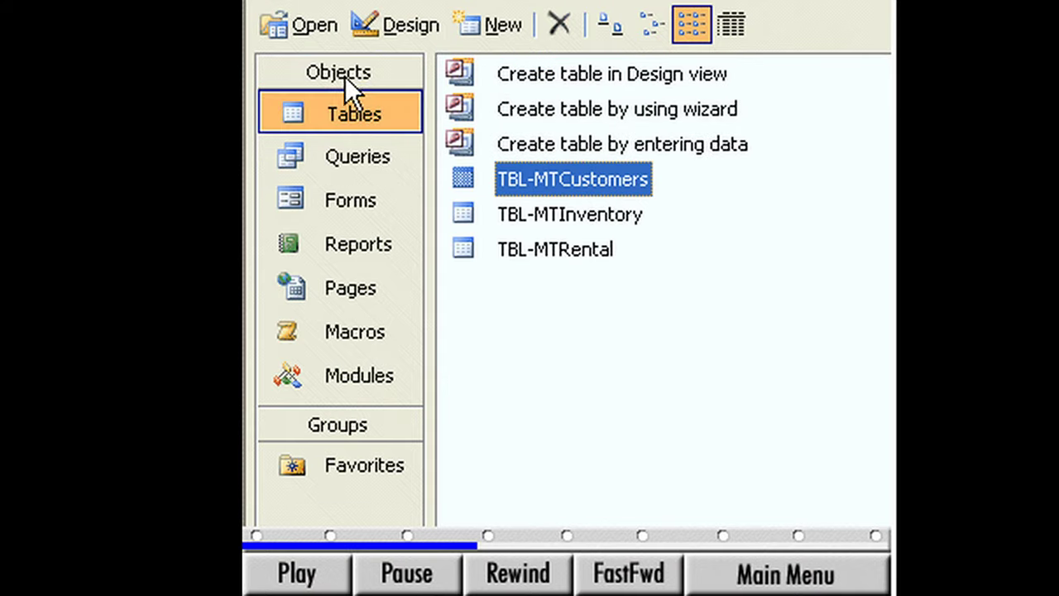
{"action": "left_click", "coordinate": [397, 25]}
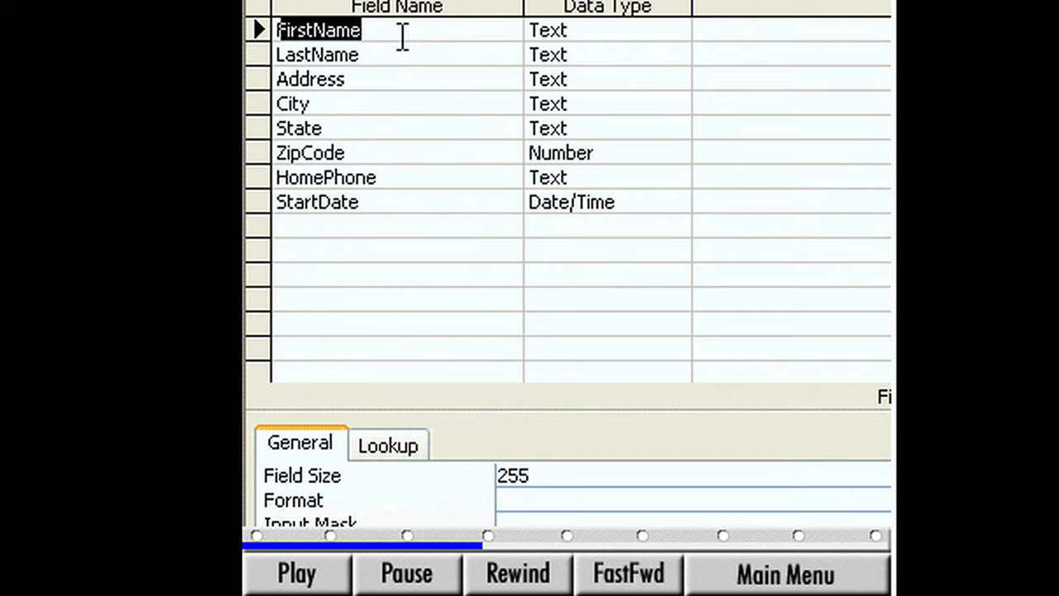
{"action": "left_click", "coordinate": [259, 202]}
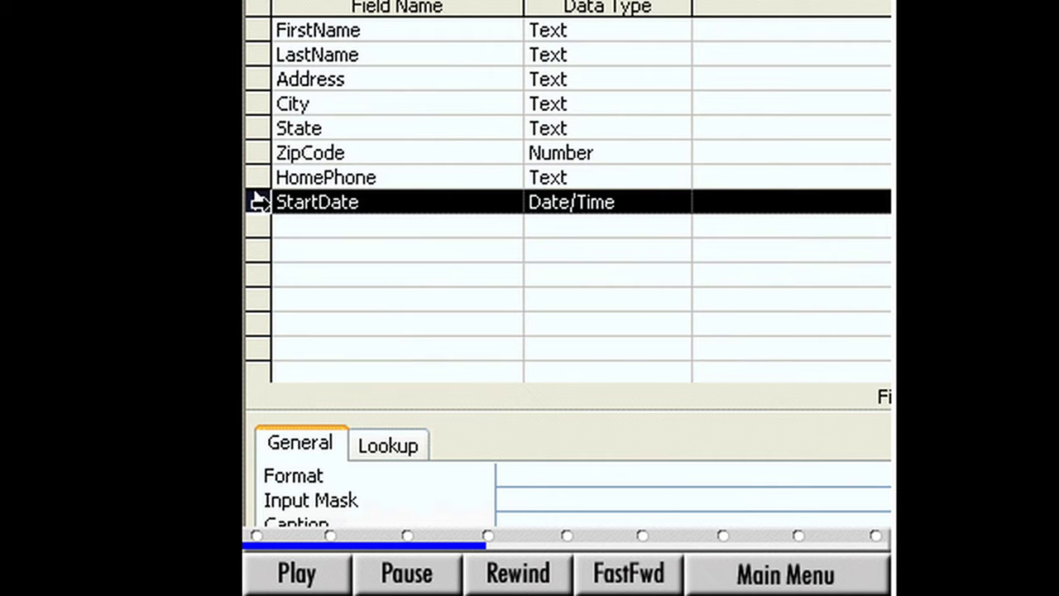
{"action": "left_click", "coordinate": [524, 473]}
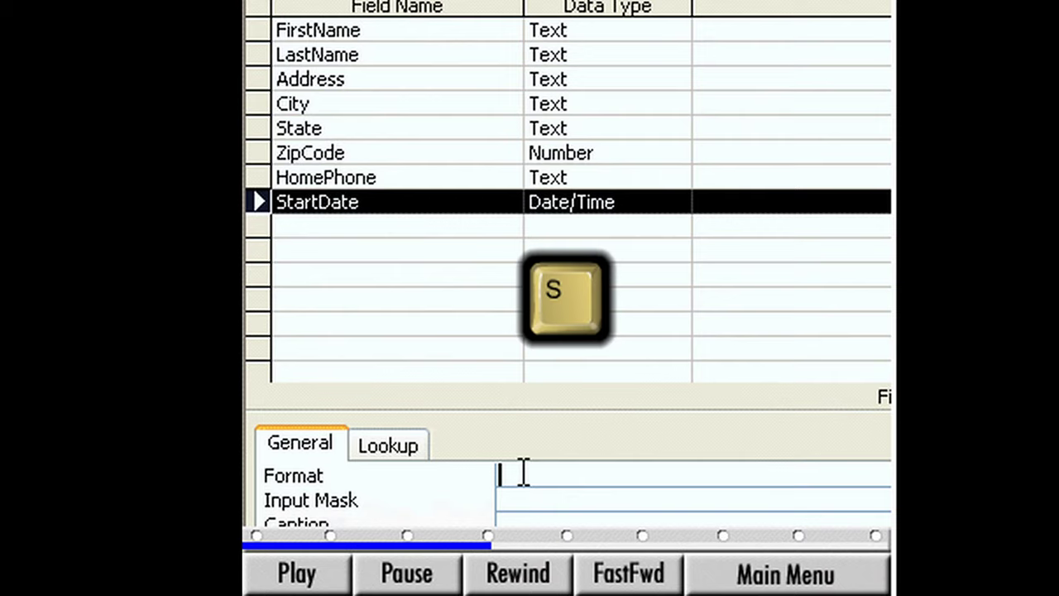
{"action": "type", "text": "Short Date"}
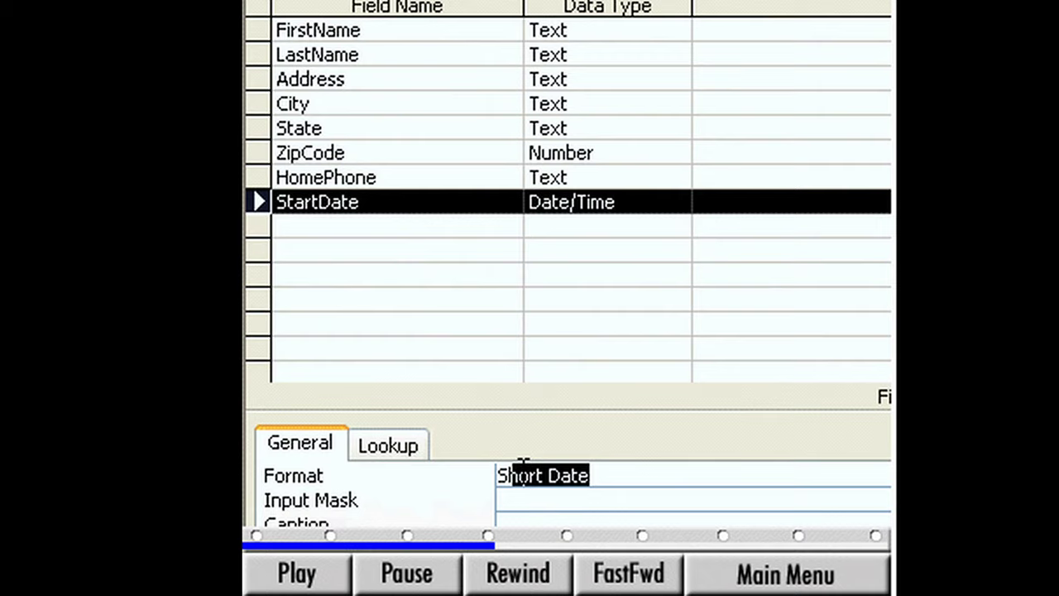
Rename the HomePhone field as CustomerID.
{"action": "left_click", "coordinate": [314, 175]}
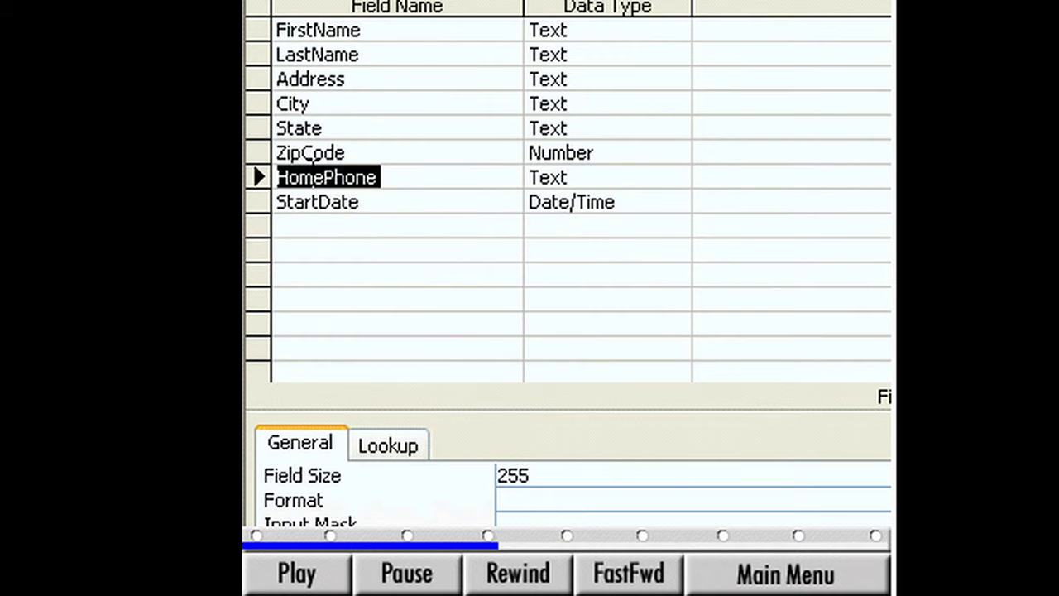
{"action": "type", "text": "CustomerID"}
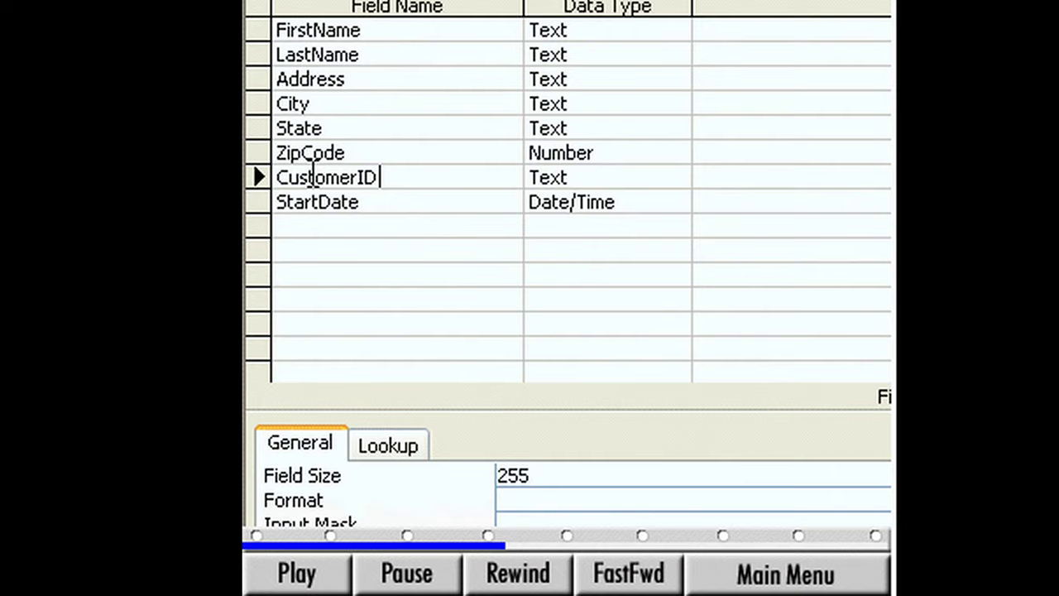
Move the CustomerID field above FirstName as the first field and make it the table's primary key.
{"action": "left_click", "coordinate": [256, 176]}
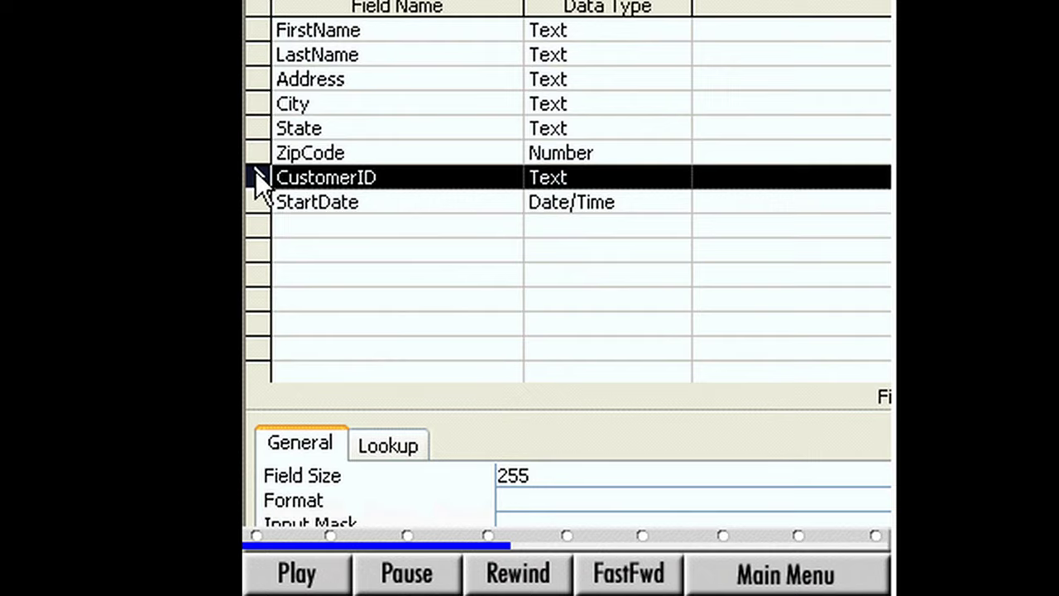
{"action": "left_click_drag", "start_coordinate": [255, 170], "coordinate": [257, 24]}
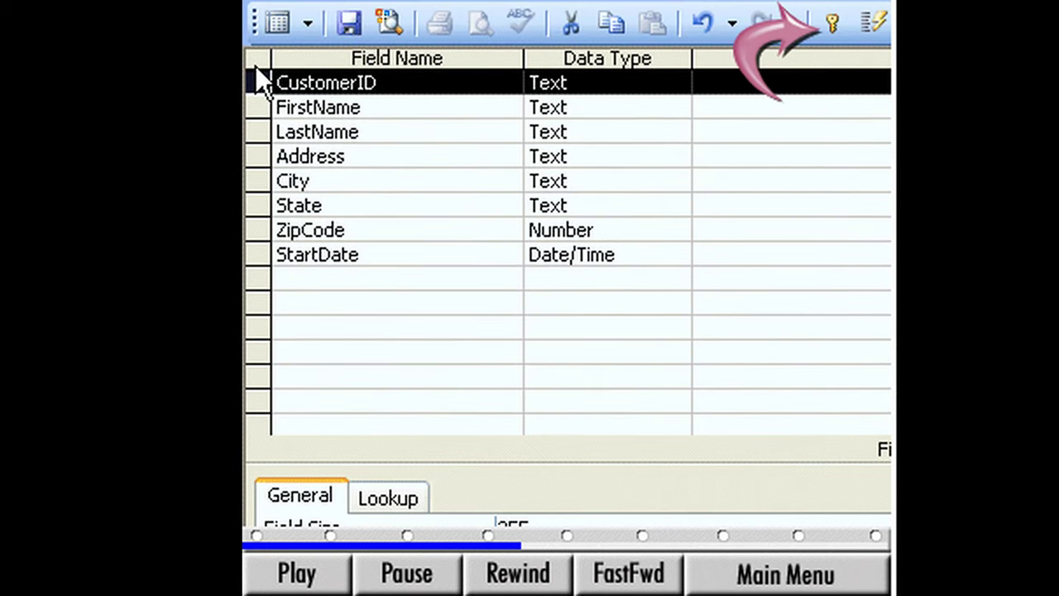
{"action": "left_click", "coordinate": [823, 31]}
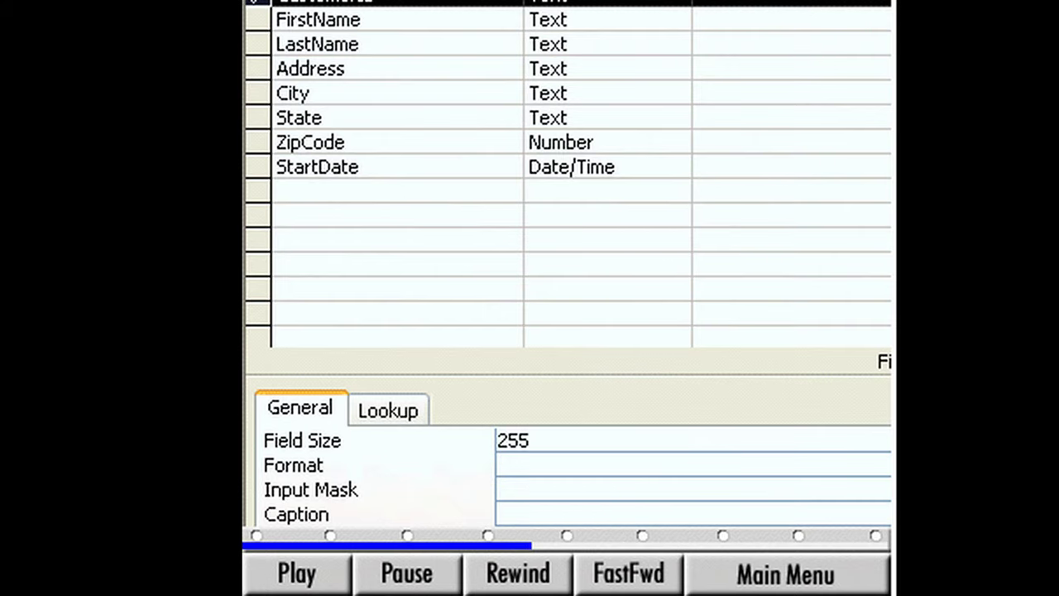
Save the table and give CustomerID the Phone Number input mask, storing the data with the symbols in the mask.
{"action": "left_click", "coordinate": [549, 488]}
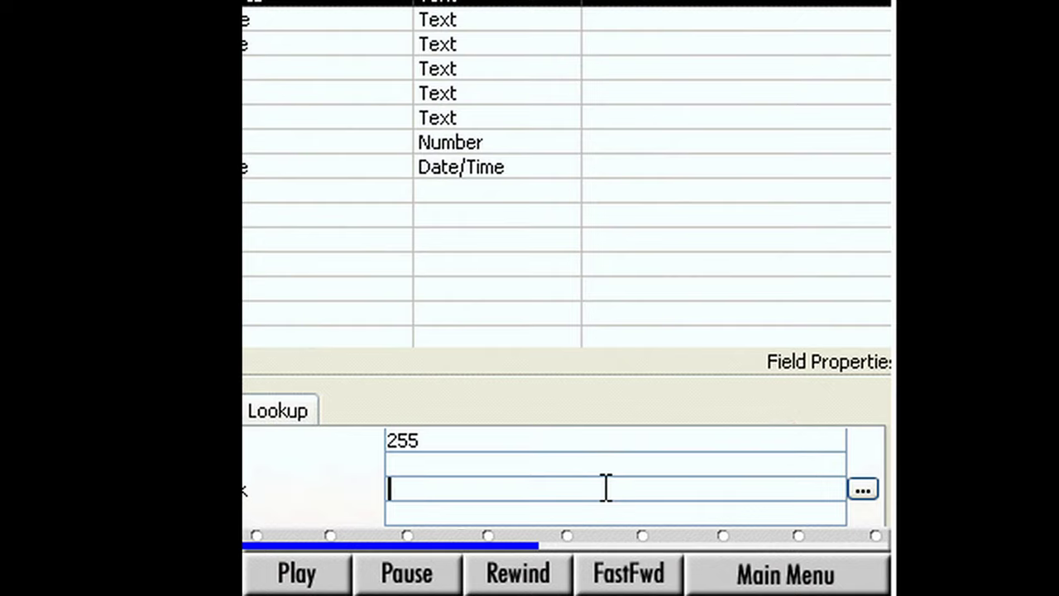
{"action": "left_click", "coordinate": [863, 489]}
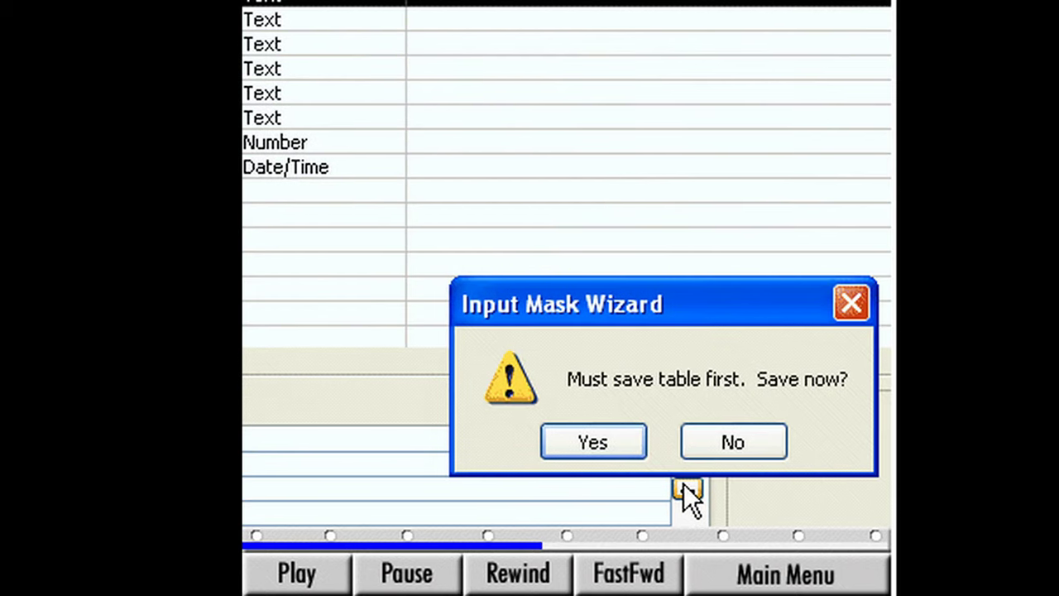
{"action": "left_click", "coordinate": [595, 441]}
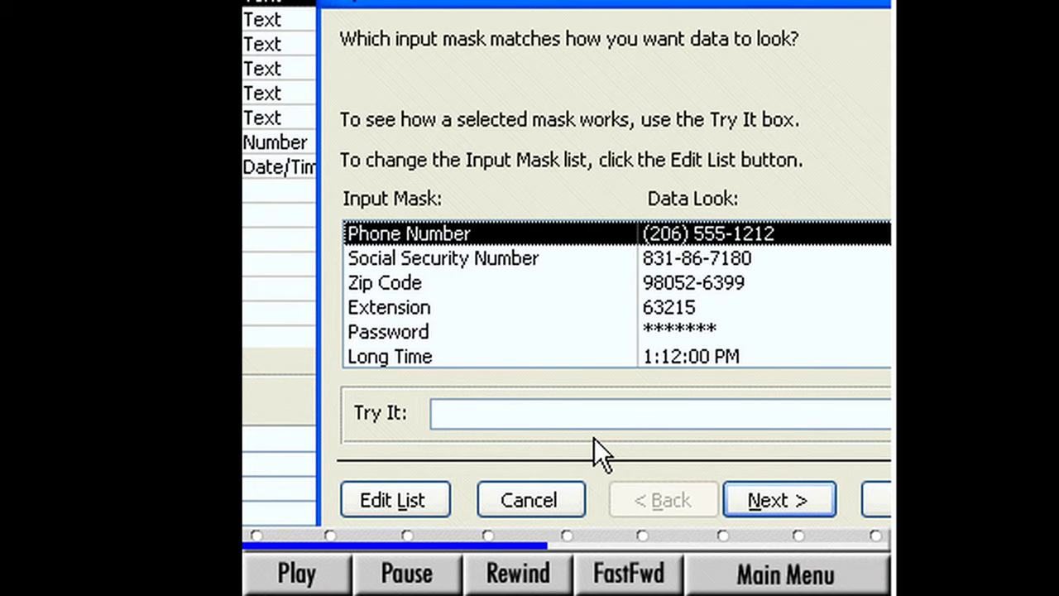
{"action": "left_click", "coordinate": [756, 503]}
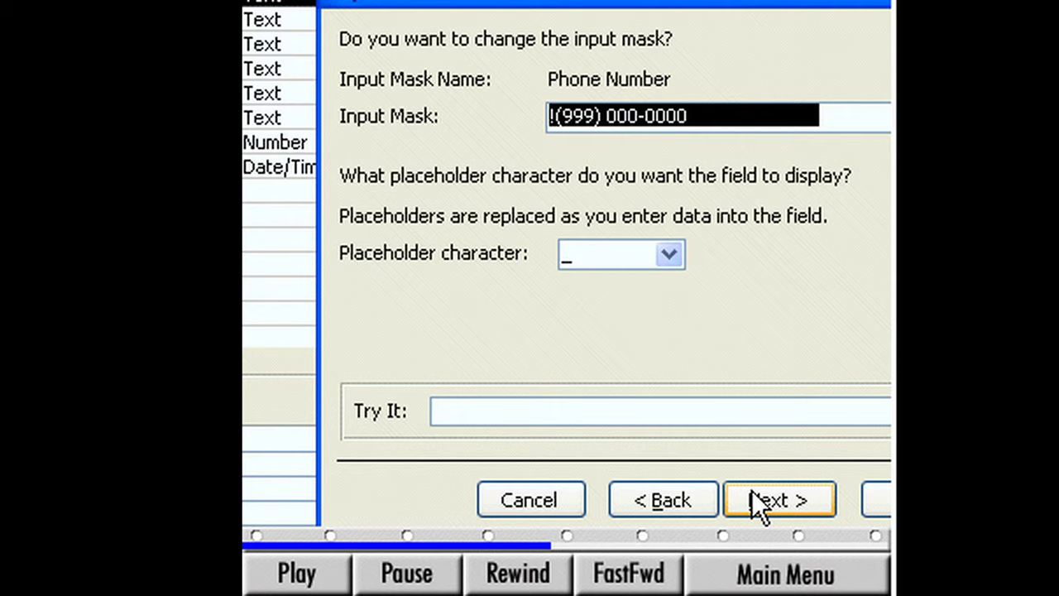
{"action": "left_click", "coordinate": [751, 491]}
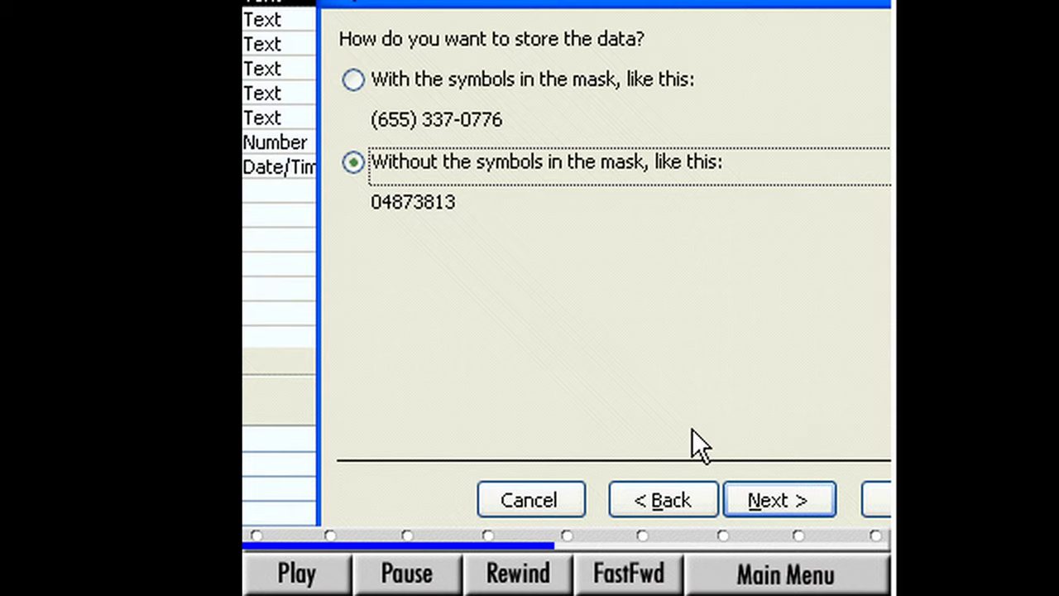
{"action": "left_click", "coordinate": [353, 79]}
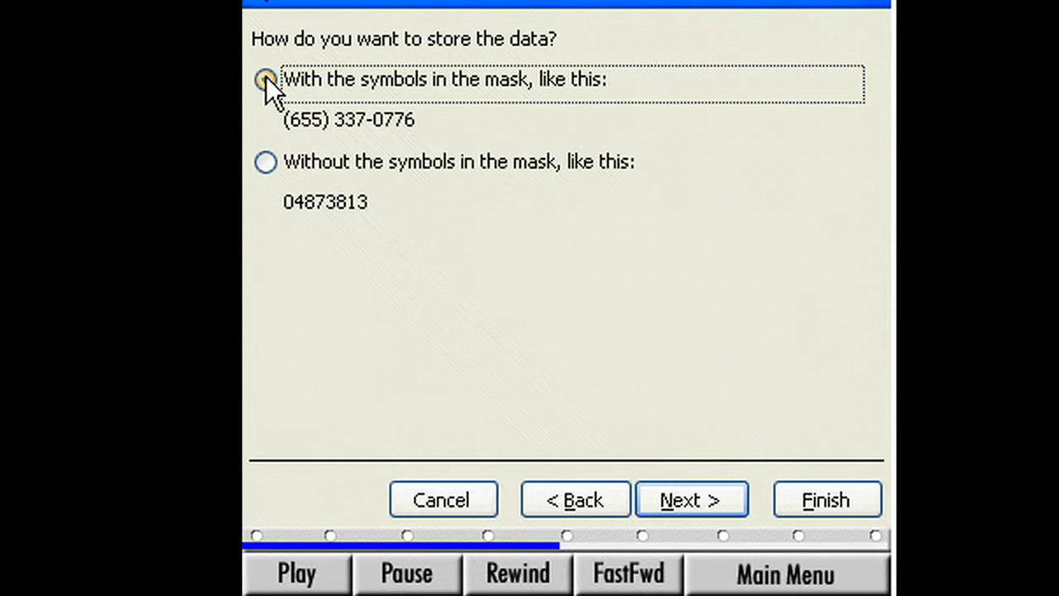
{"action": "left_click", "coordinate": [815, 501]}
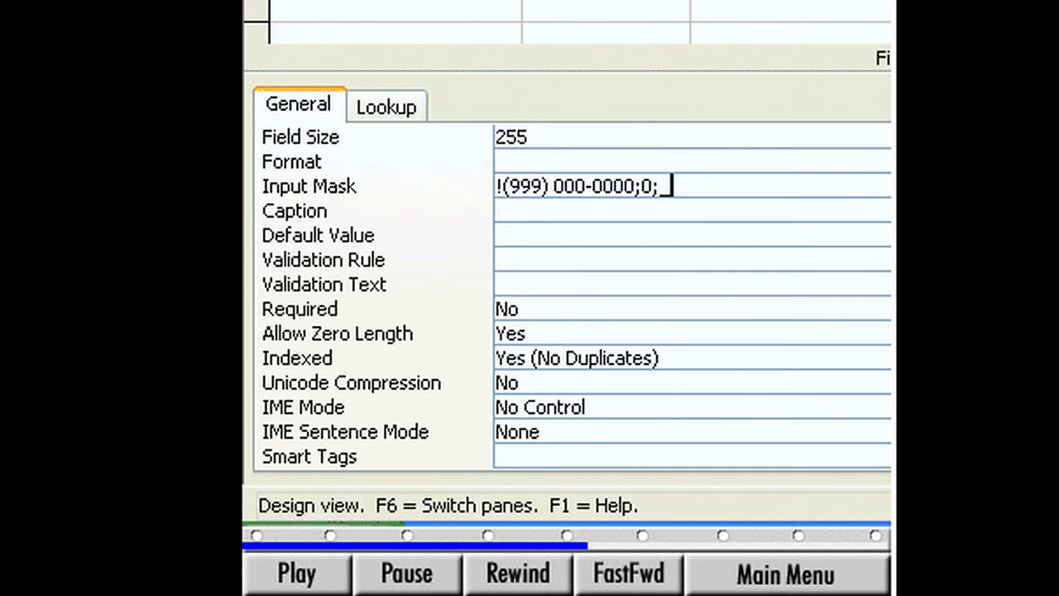
Edit the CustomerID input mask to use the fixed area code 303 with a quoted zero: !(3"0"3) 000-0000;0;_.
{"action": "left_click_drag", "start_coordinate": [508, 186], "coordinate": [542, 182]}
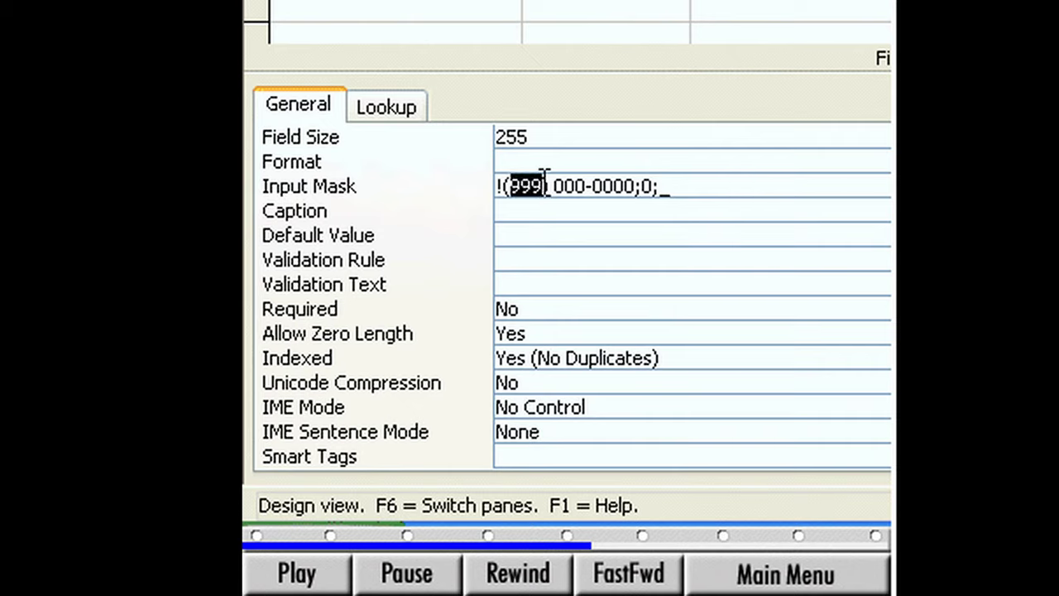
{"action": "type", "text": "303"}
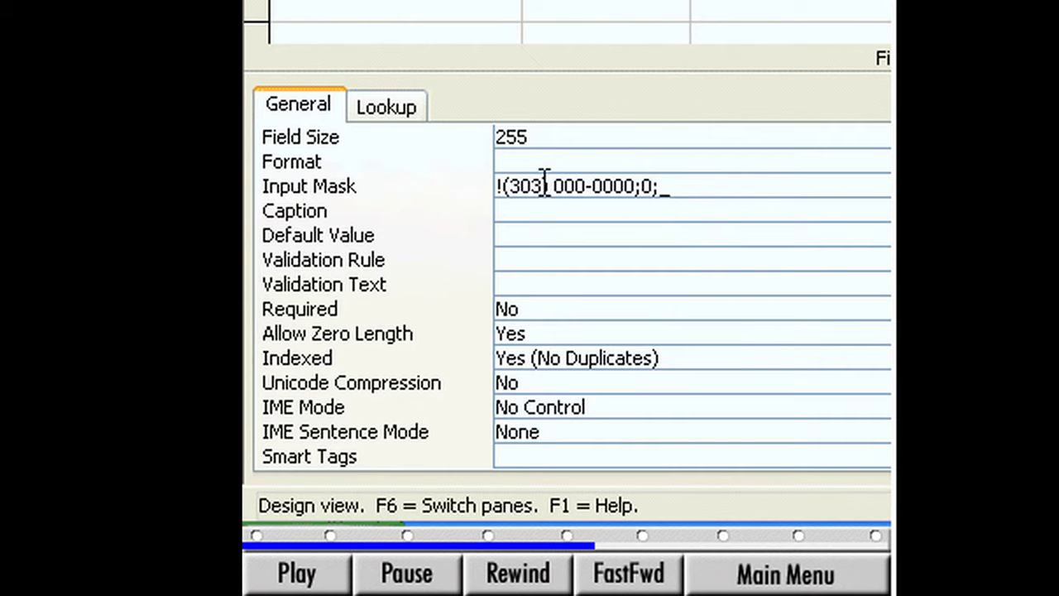
{"action": "left_click", "coordinate": [529, 184]}
{"action": "type", "text": "\""}
{"action": "left_click", "coordinate": [518, 183]}
{"action": "type", "text": "\""}
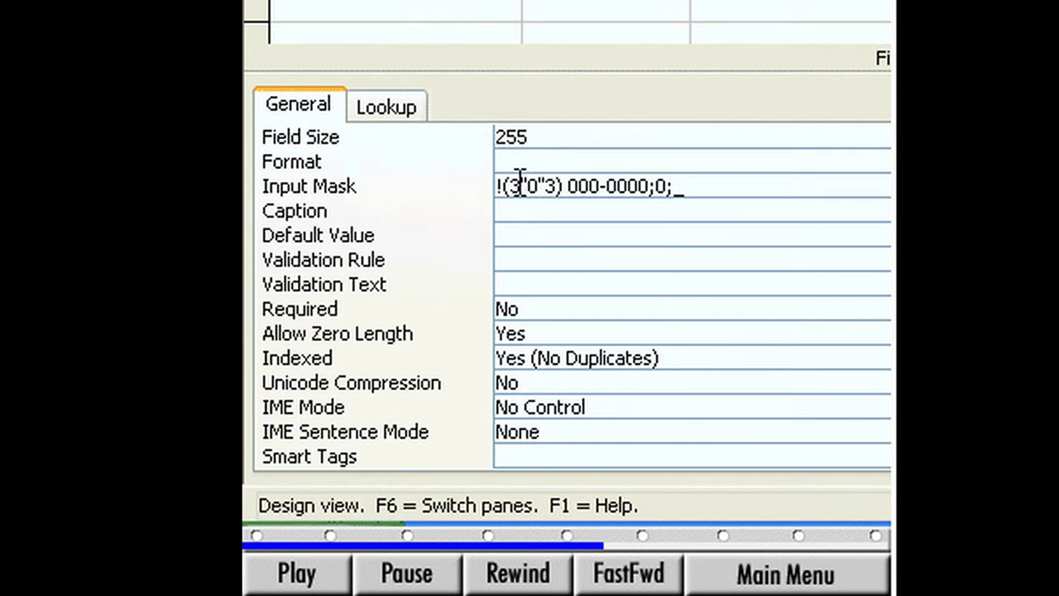
{"action": "left_click", "coordinate": [518, 235]}
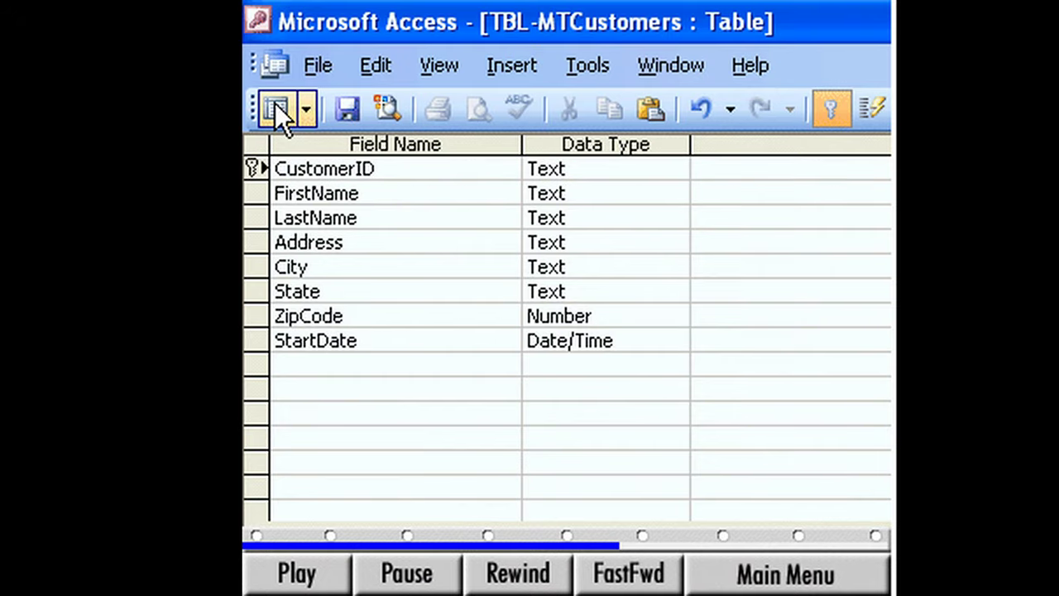
Save the customers table, check the CustomerID mask on a new record in its datasheet, and close the table.
{"action": "left_click", "coordinate": [275, 106]}
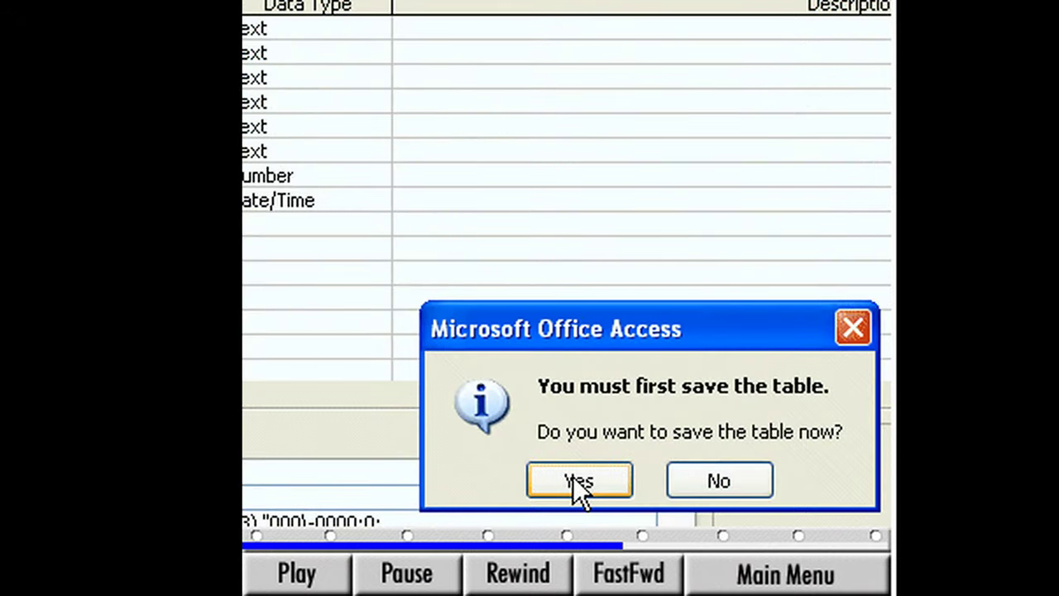
{"action": "left_click", "coordinate": [575, 480]}
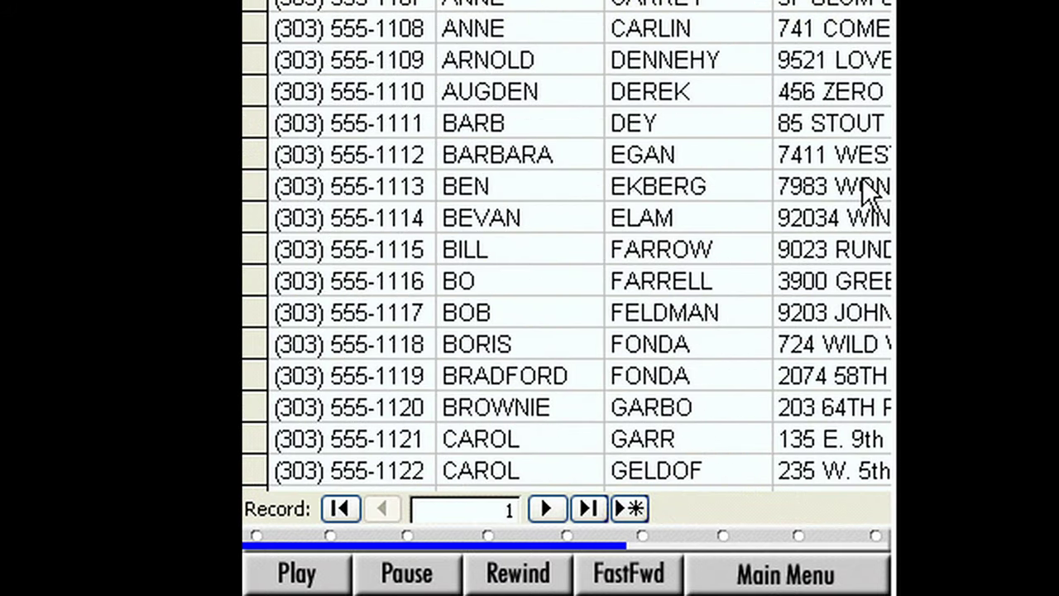
{"action": "left_click", "coordinate": [629, 508]}
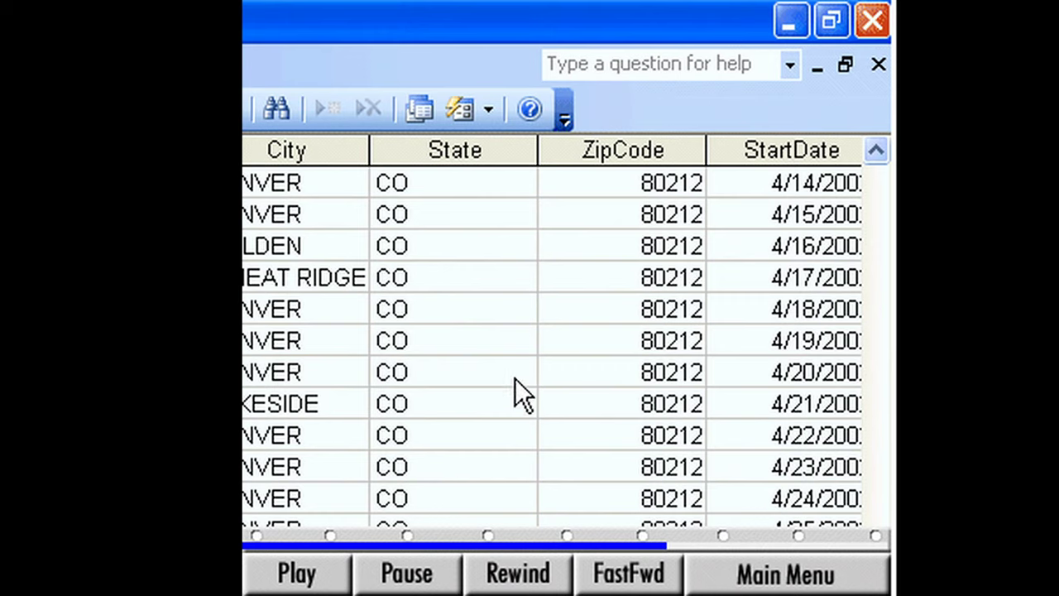
{"action": "left_click", "coordinate": [878, 64]}
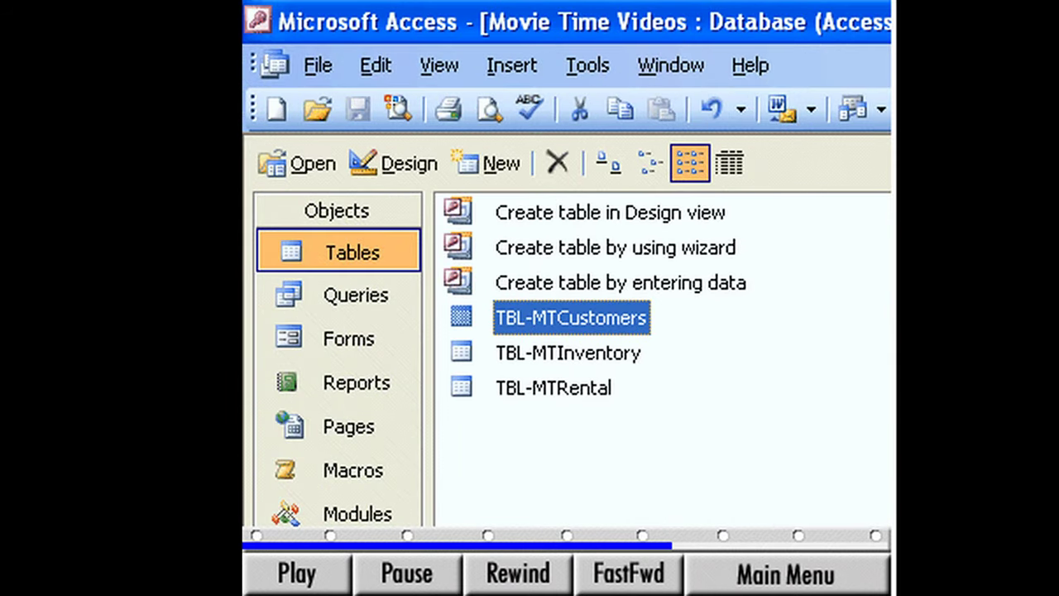
Open the TBL-MTInventory table's design and rename the ID field as TapeID.
{"action": "left_click", "coordinate": [515, 351]}
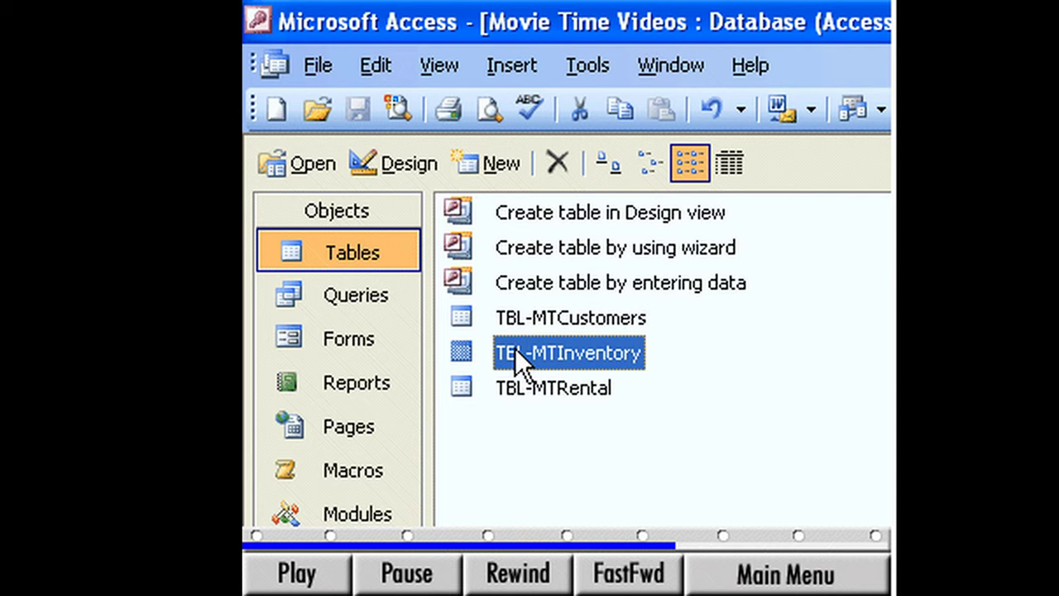
{"action": "left_click", "coordinate": [405, 163]}
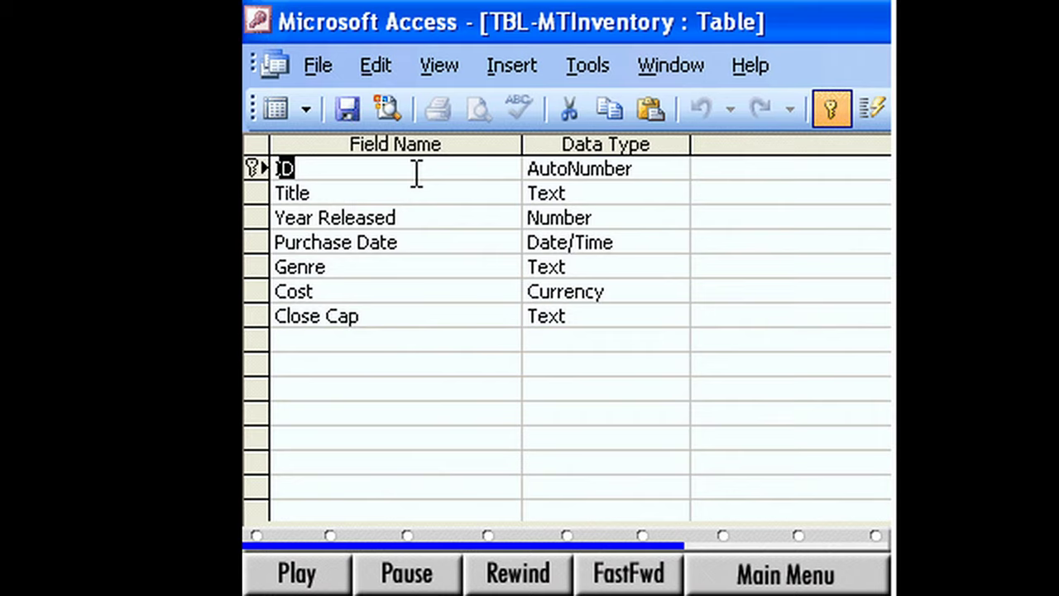
{"action": "type", "text": "TapeID"}
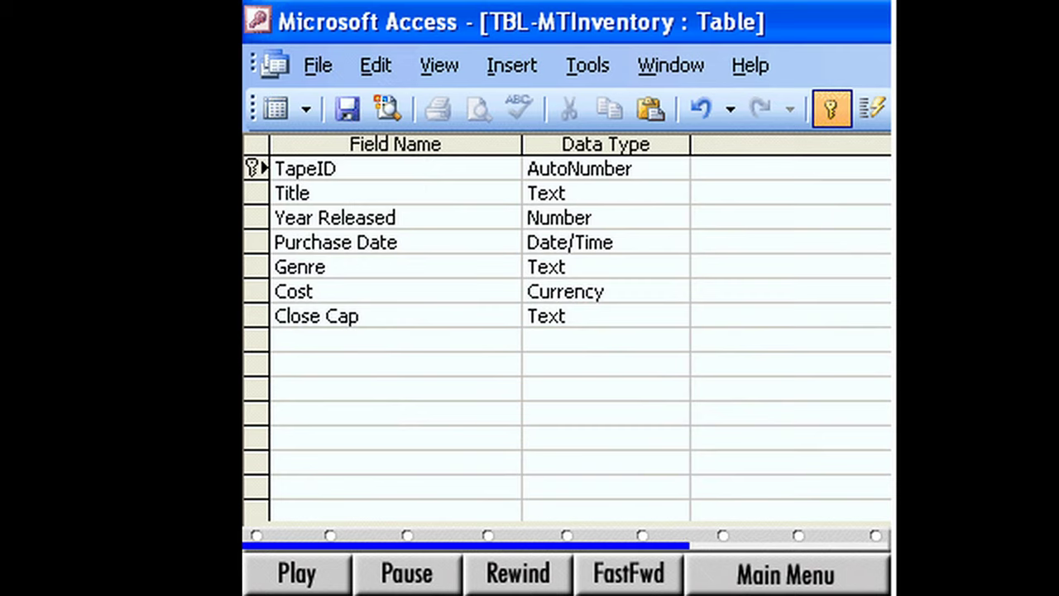
Remove the spaces from three inventory field names, making them YearReleased, PurchaseDate and CloseCap.
{"action": "left_click", "coordinate": [320, 217]}
{"action": "key", "text": "BackSpace"}
{"action": "left_click", "coordinate": [355, 241]}
{"action": "key", "text": "BackSpace"}
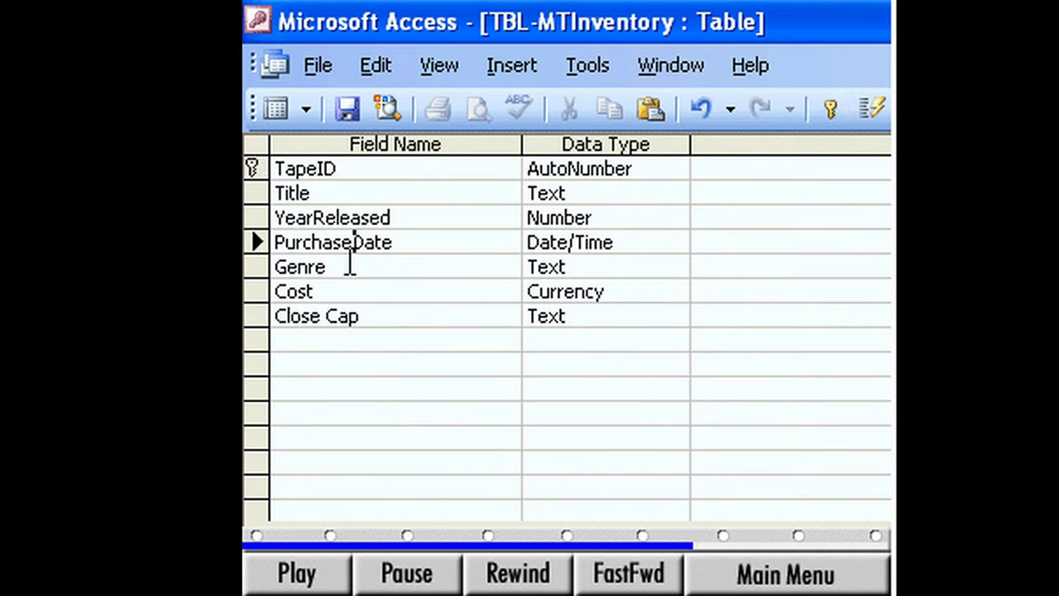
{"action": "left_click", "coordinate": [328, 315]}
{"action": "key", "text": "BackSpace"}
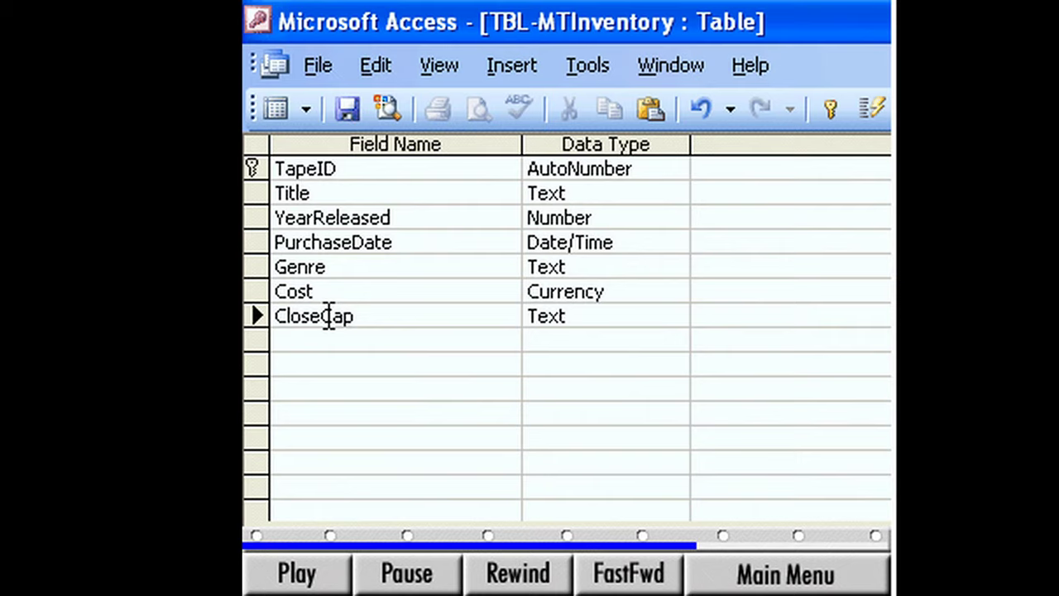
Change the CloseCap field's data type to Yes/No.
{"action": "left_click", "coordinate": [579, 316]}
{"action": "left_click", "coordinate": [676, 315]}
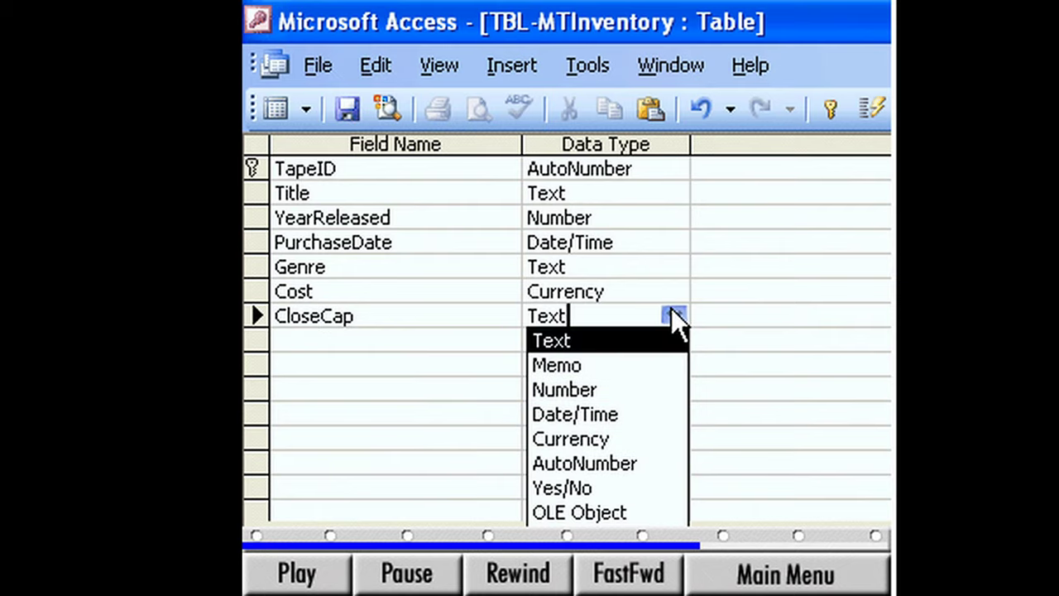
{"action": "left_click", "coordinate": [562, 487]}
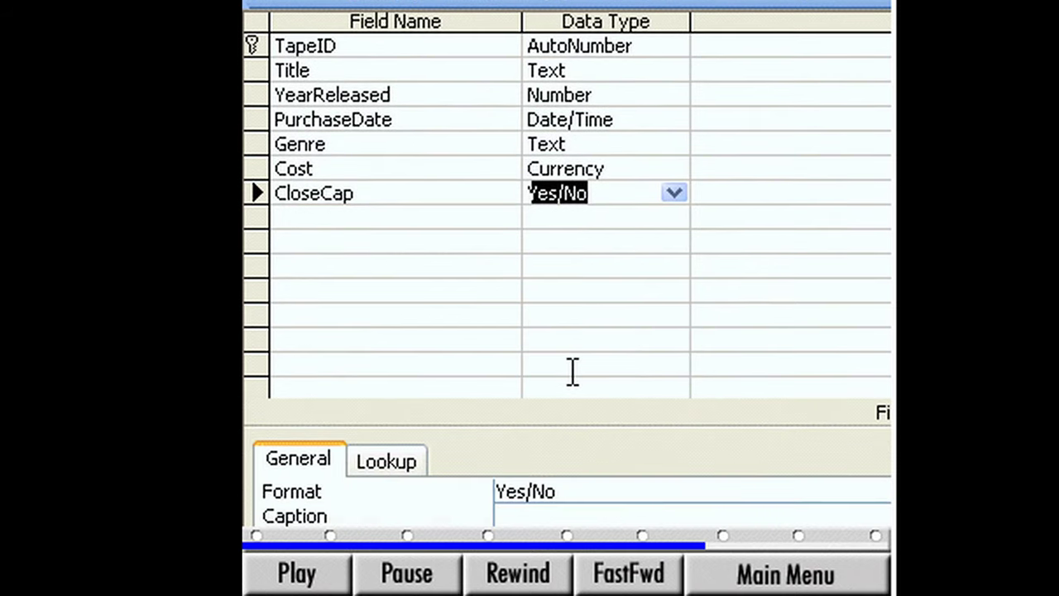
Set the PurchaseDate field's format to Short Date, then close the inventory table and save its design changes.
{"action": "left_click", "coordinate": [625, 120]}
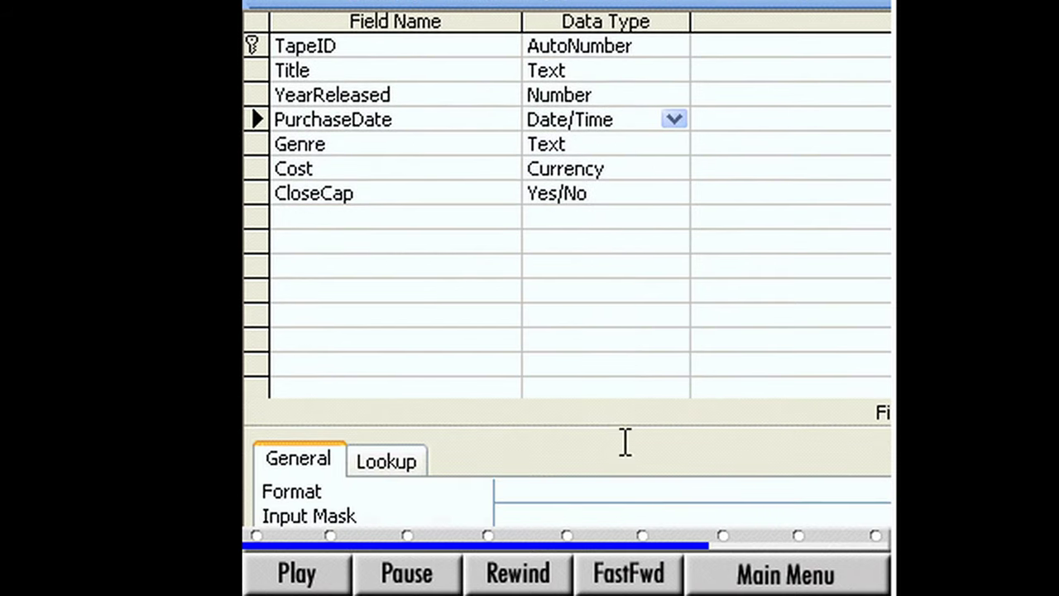
{"action": "left_click", "coordinate": [625, 488]}
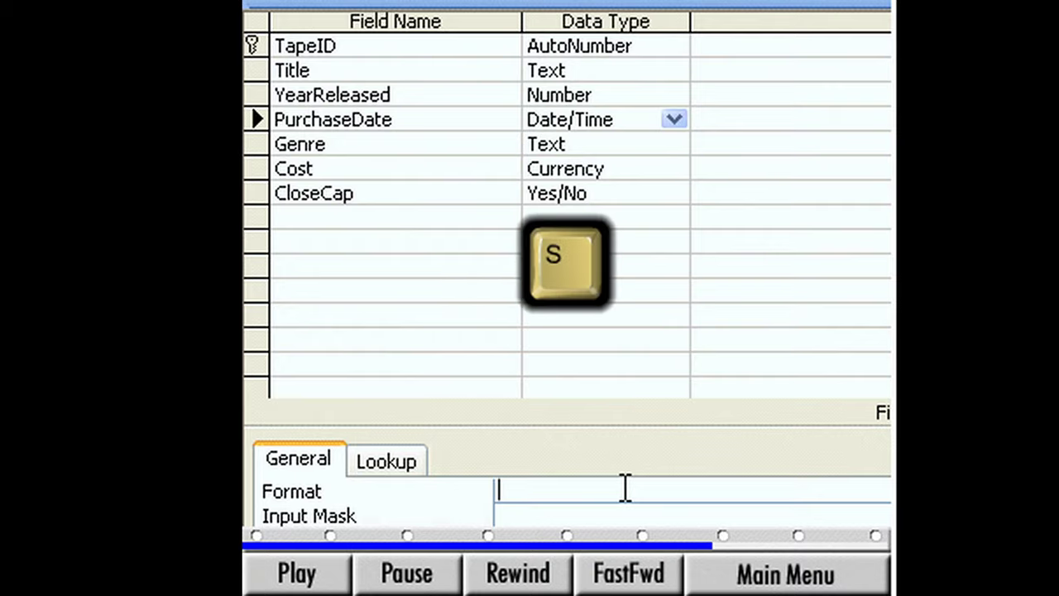
{"action": "type", "text": "s"}
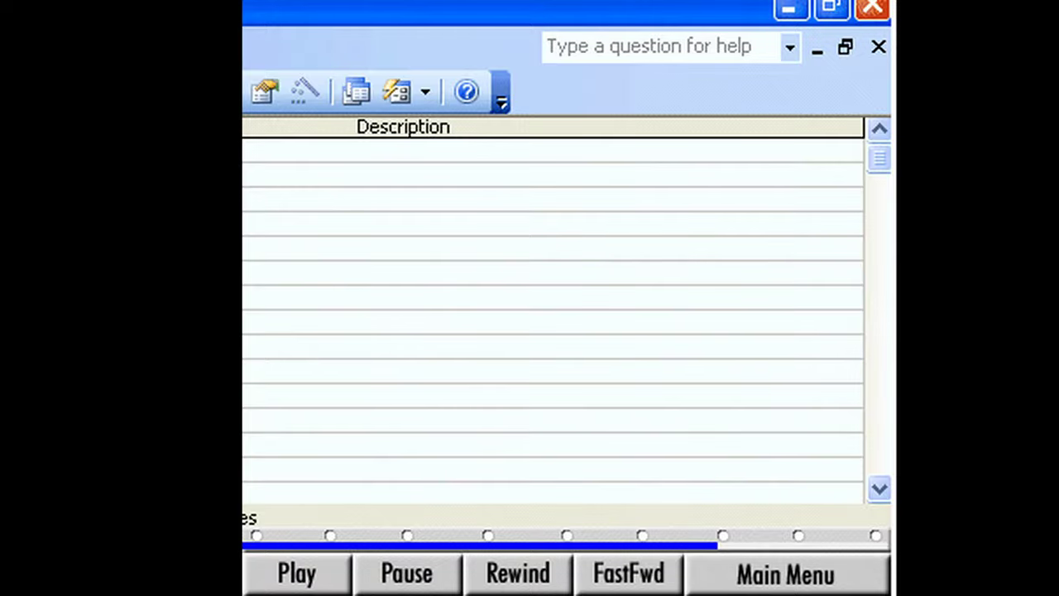
{"action": "left_click", "coordinate": [877, 48]}
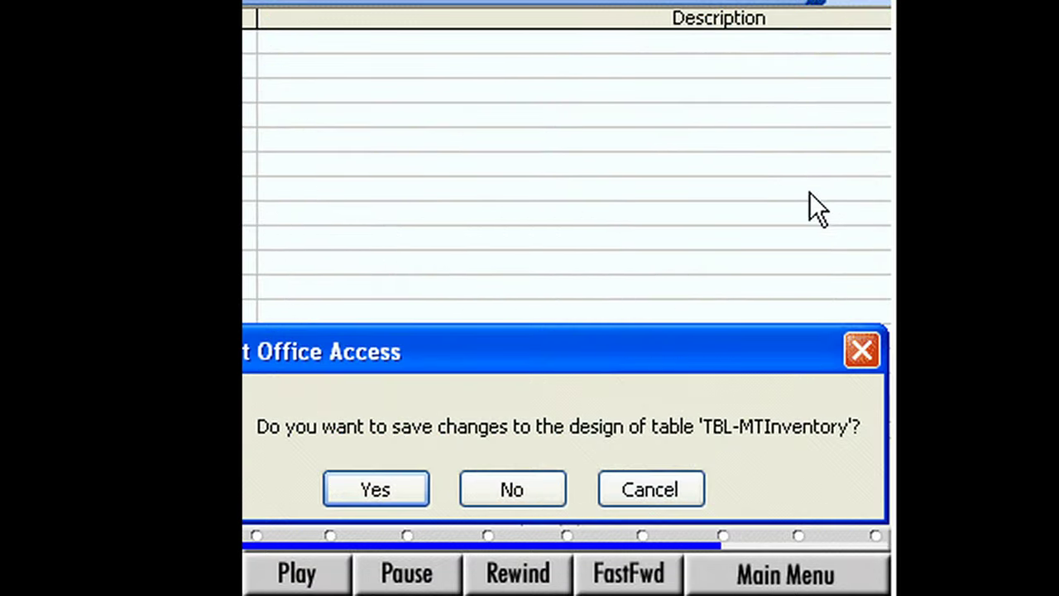
{"action": "left_click", "coordinate": [380, 489]}
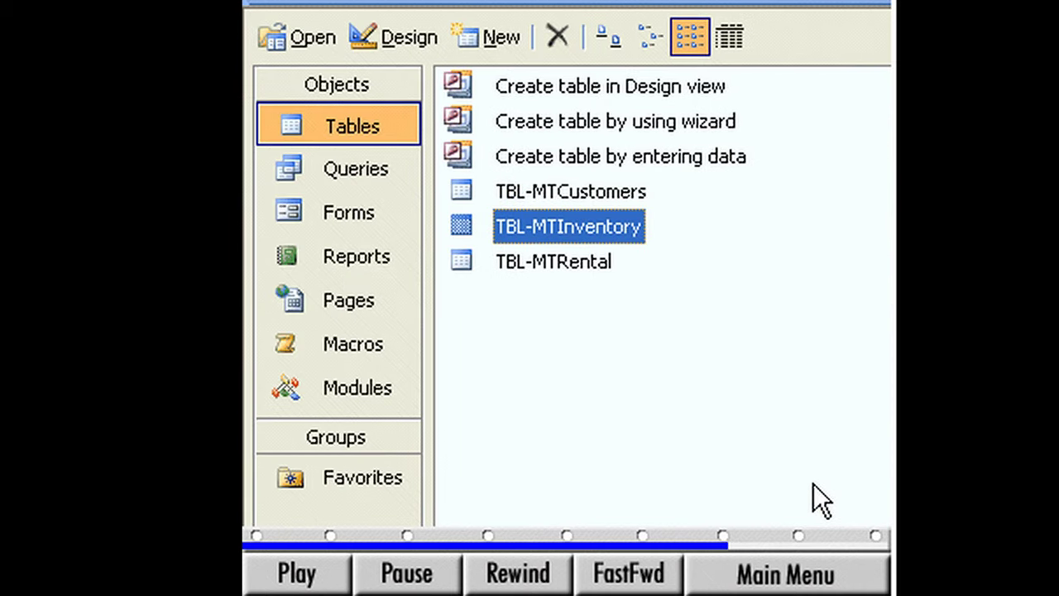
Open the TBL-MTRental table's design and rename ID as RentalID and CustomerPhoneNumber as CustomerID.
{"action": "left_click", "coordinate": [535, 265]}
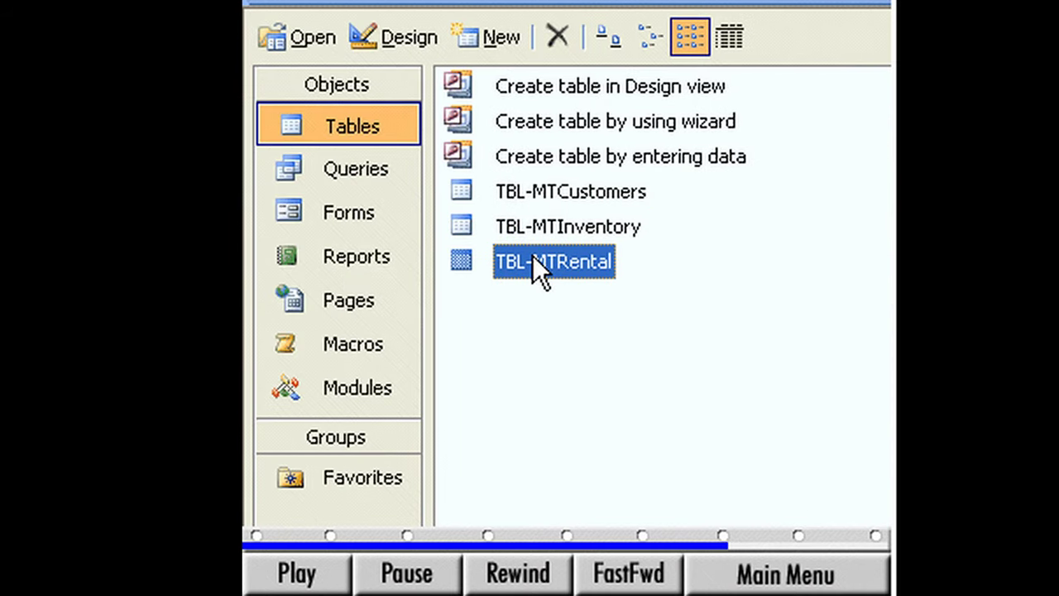
{"action": "left_click", "coordinate": [399, 42]}
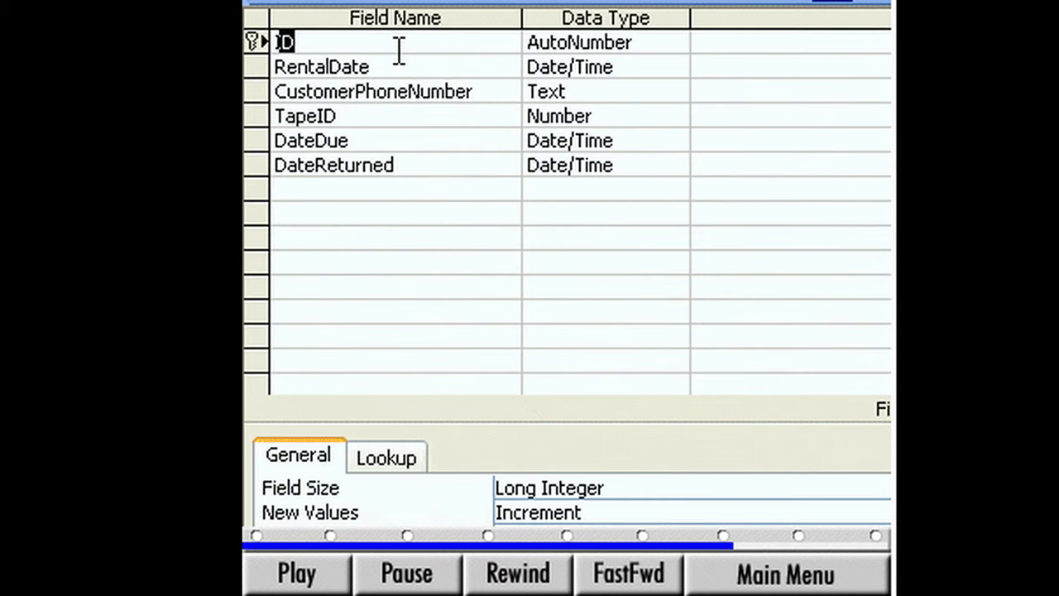
{"action": "key", "text": "BackSpace"}
{"action": "type", "text": "RentalID"}
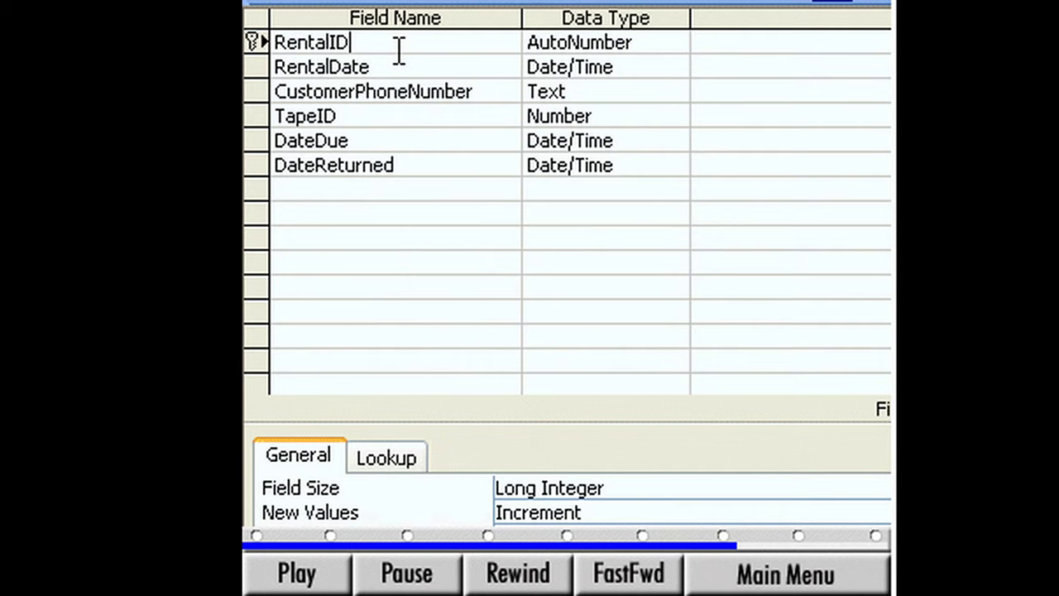
{"action": "left_click_drag", "start_coordinate": [356, 91], "coordinate": [476, 91]}
{"action": "type", "text": "ID"}
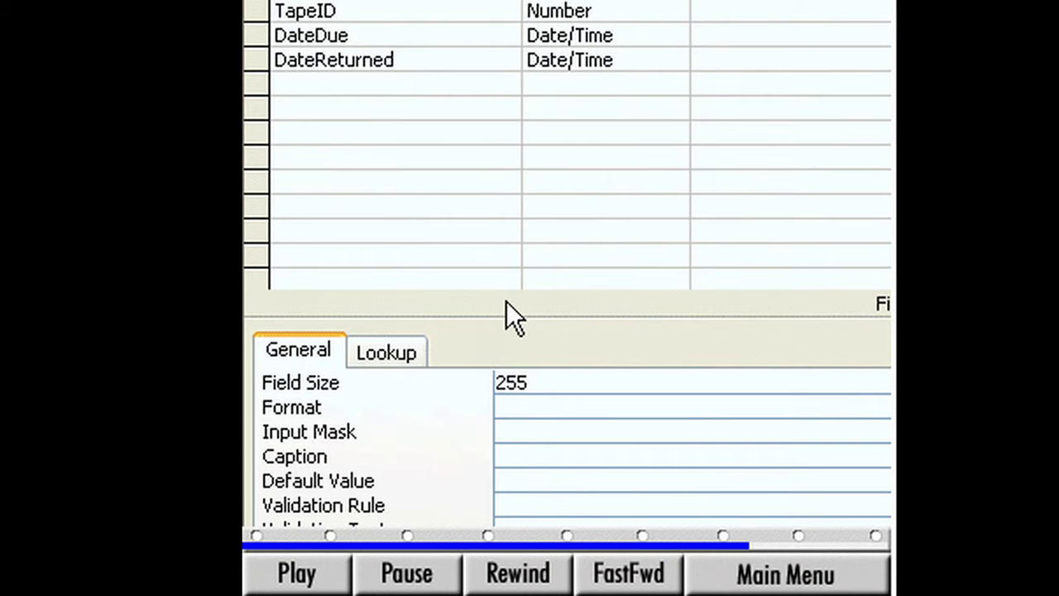
Save the rental table and give CustomerID the Phone Number input mask, stored with its symbols, with the area code fixed at 303.
{"action": "left_click", "coordinate": [526, 433]}
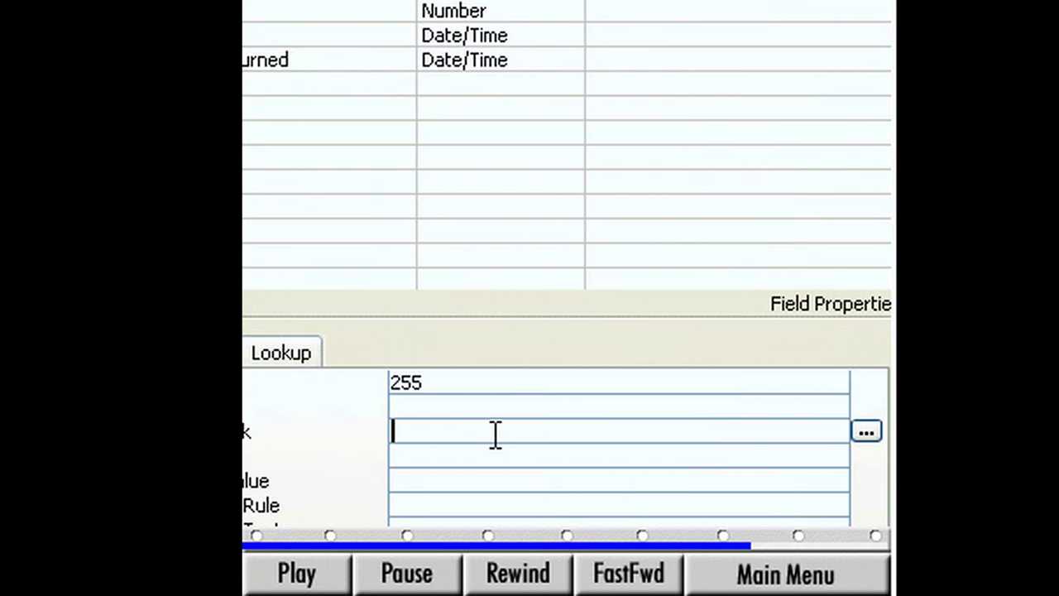
{"action": "left_click", "coordinate": [865, 432]}
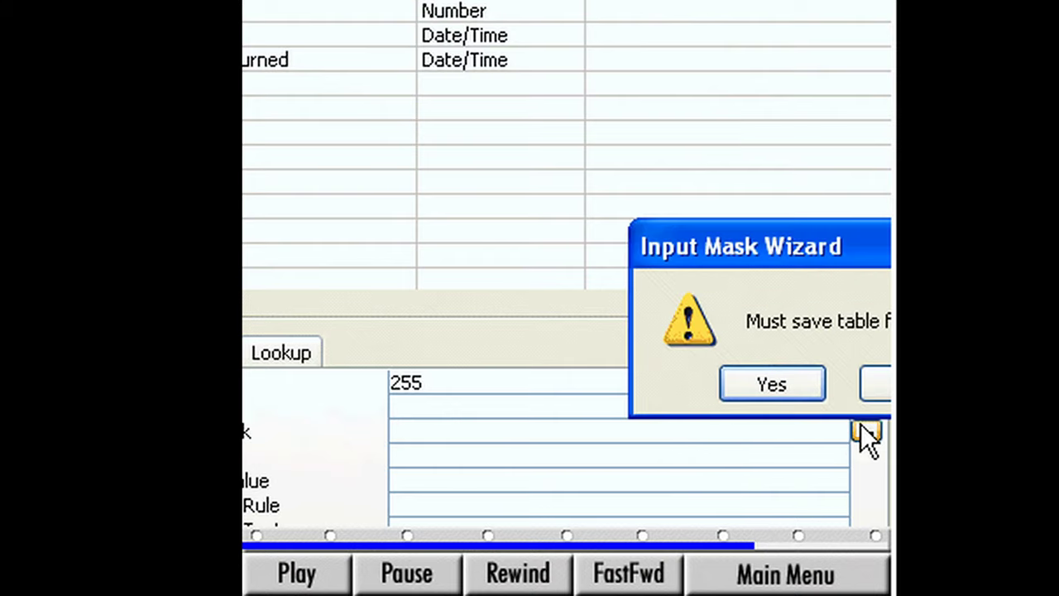
{"action": "left_click", "coordinate": [772, 385]}
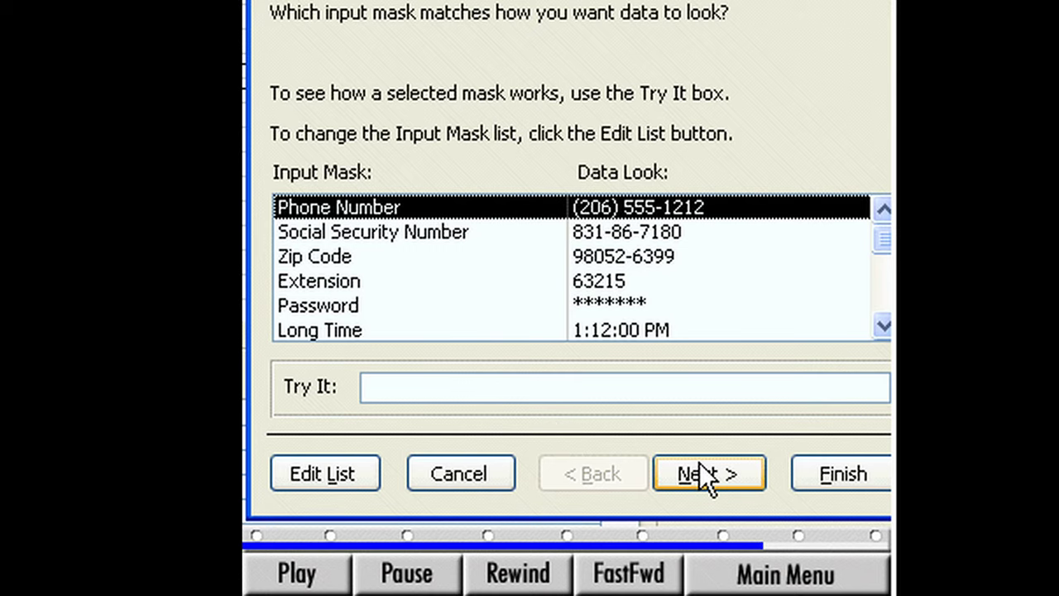
{"action": "left_click", "coordinate": [699, 465]}
{"action": "left_click", "coordinate": [700, 465]}
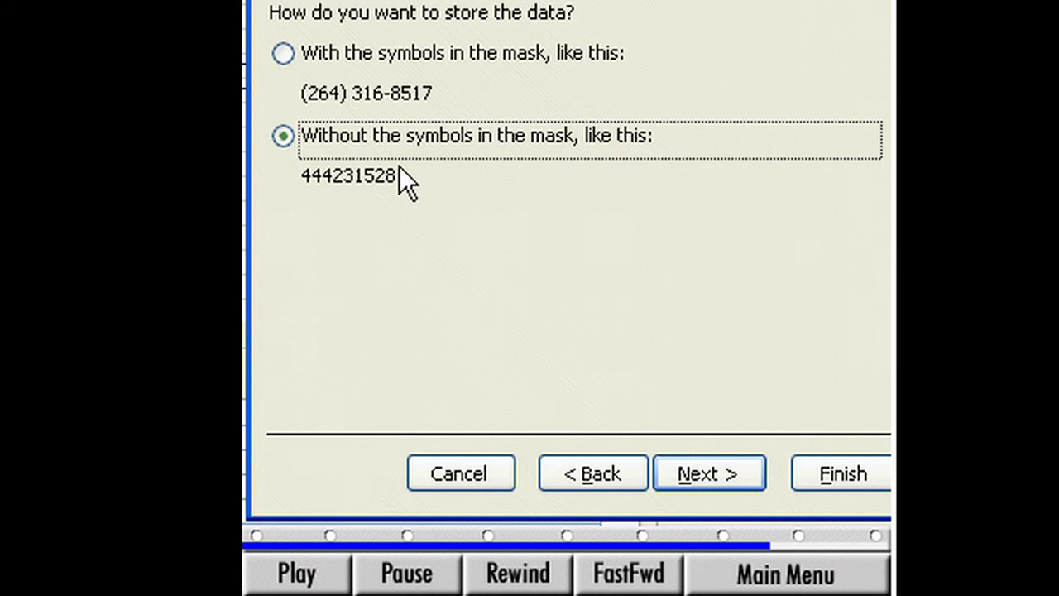
{"action": "left_click", "coordinate": [283, 53]}
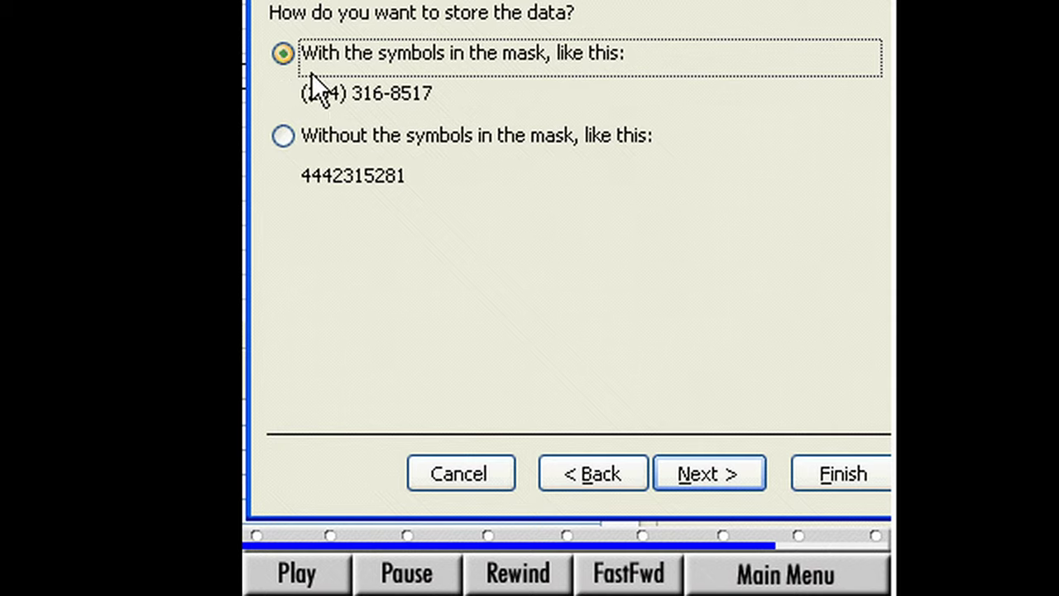
{"action": "left_click", "coordinate": [832, 469]}
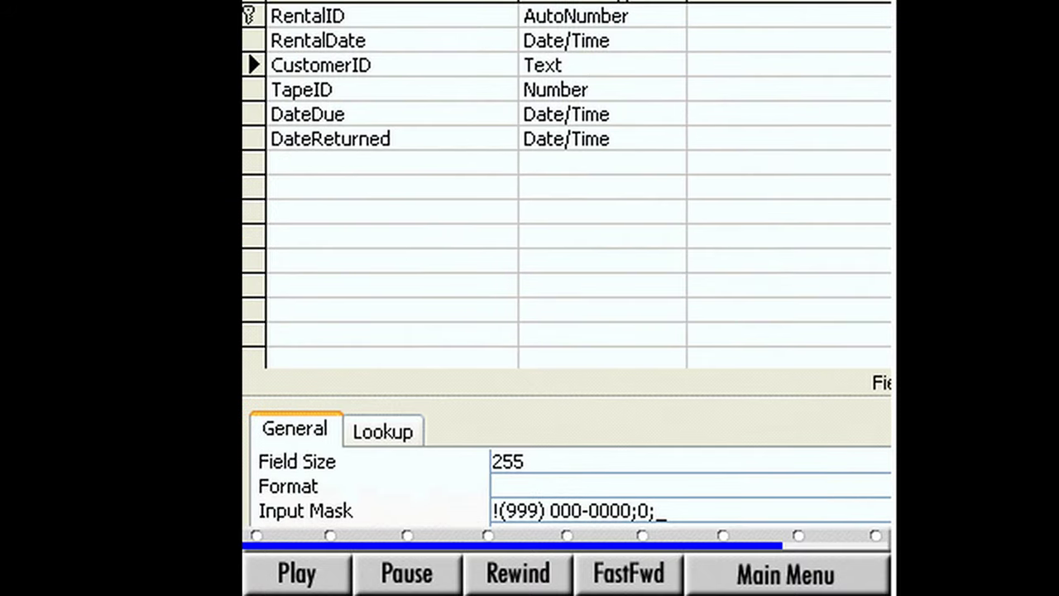
{"action": "left_click_drag", "start_coordinate": [539, 511], "coordinate": [510, 510]}
{"action": "type", "text": "303"}
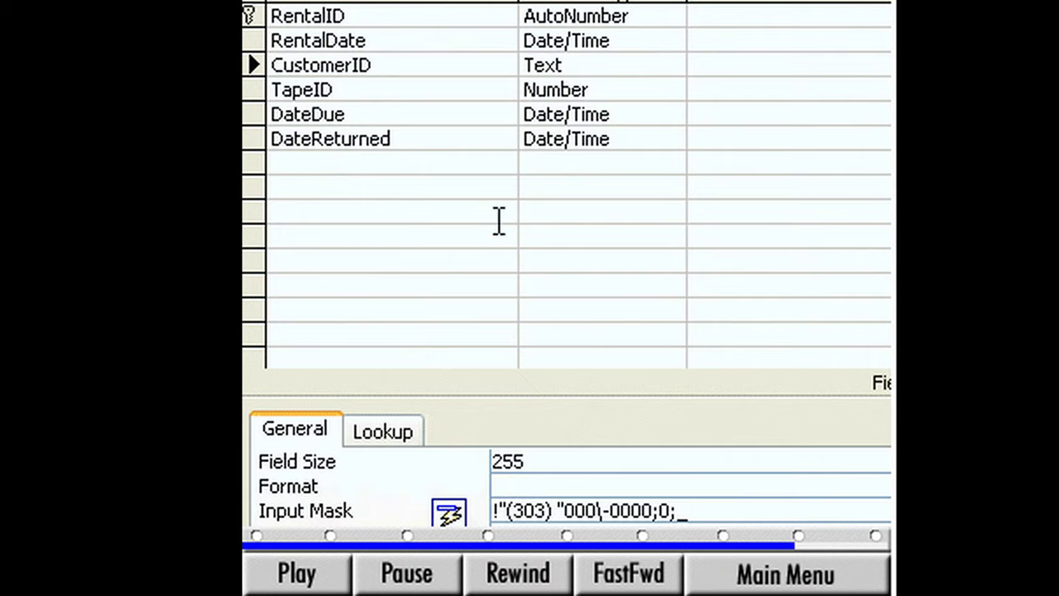
Set the RentalDate, DateDue and DateReturned formats to Short Date, then close the rental table and save its design changes.
{"action": "left_click", "coordinate": [492, 39]}
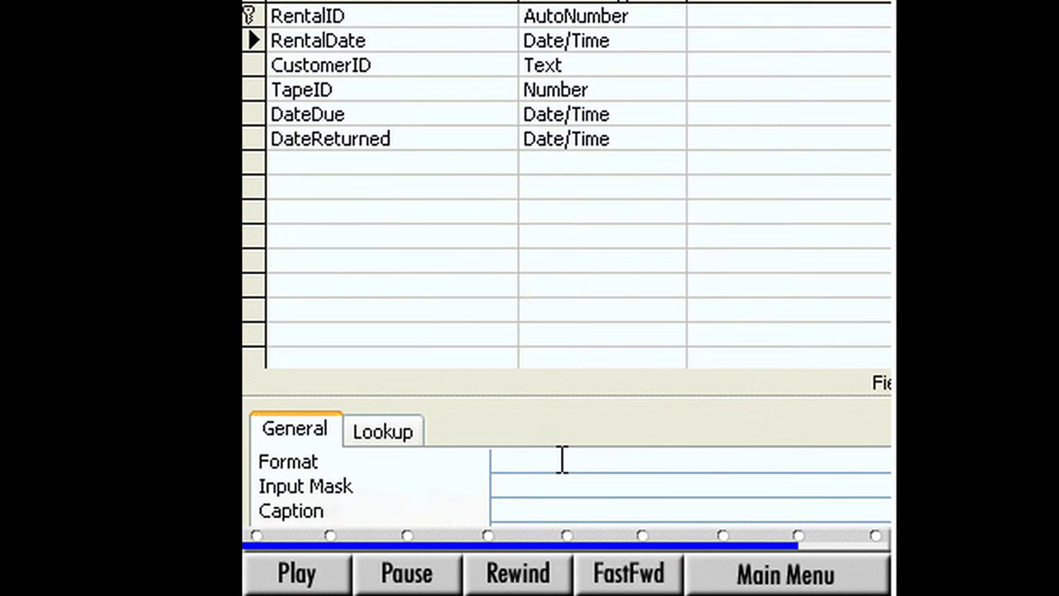
{"action": "type", "text": "short Date"}
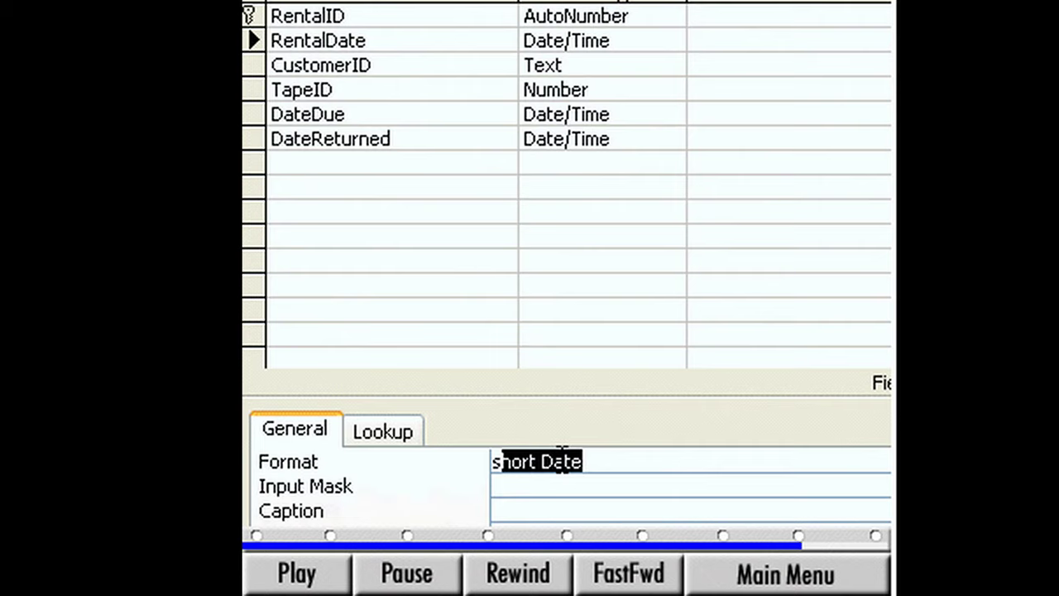
{"action": "left_click", "coordinate": [475, 112]}
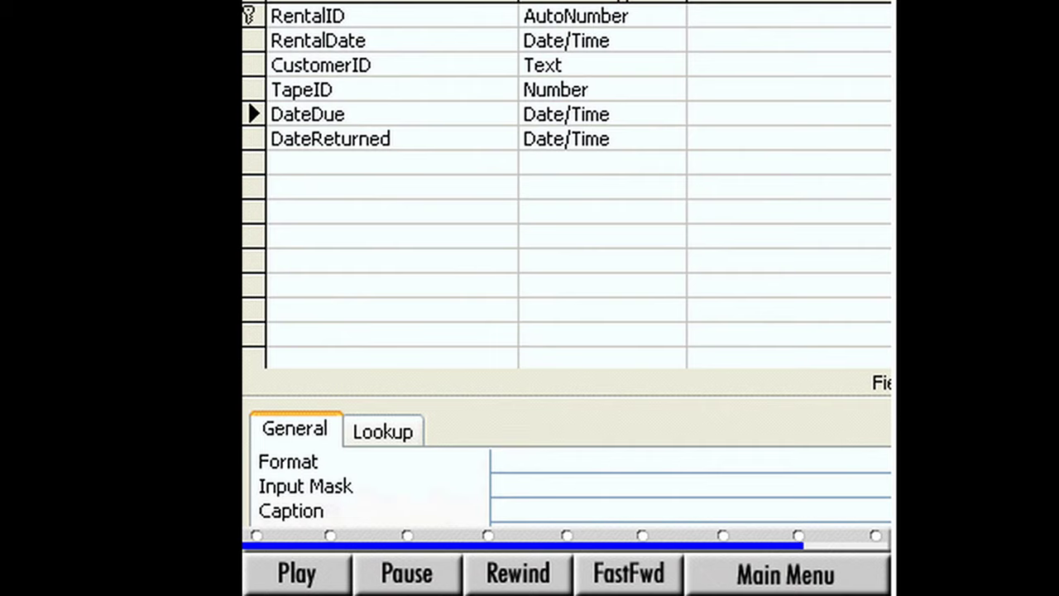
{"action": "left_click", "coordinate": [524, 458]}
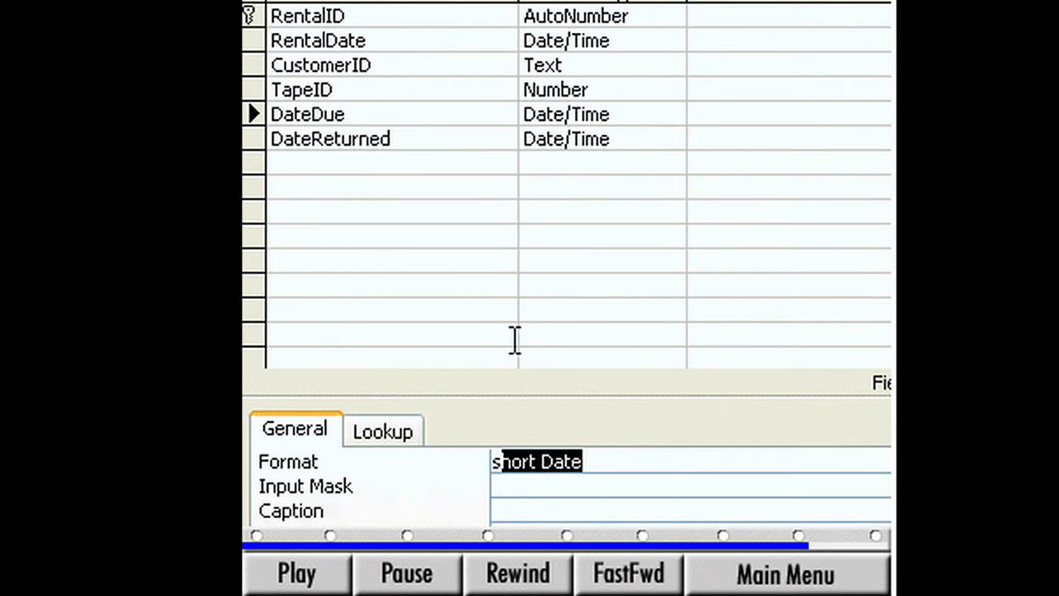
{"action": "left_click", "coordinate": [492, 138]}
{"action": "left_click", "coordinate": [548, 460]}
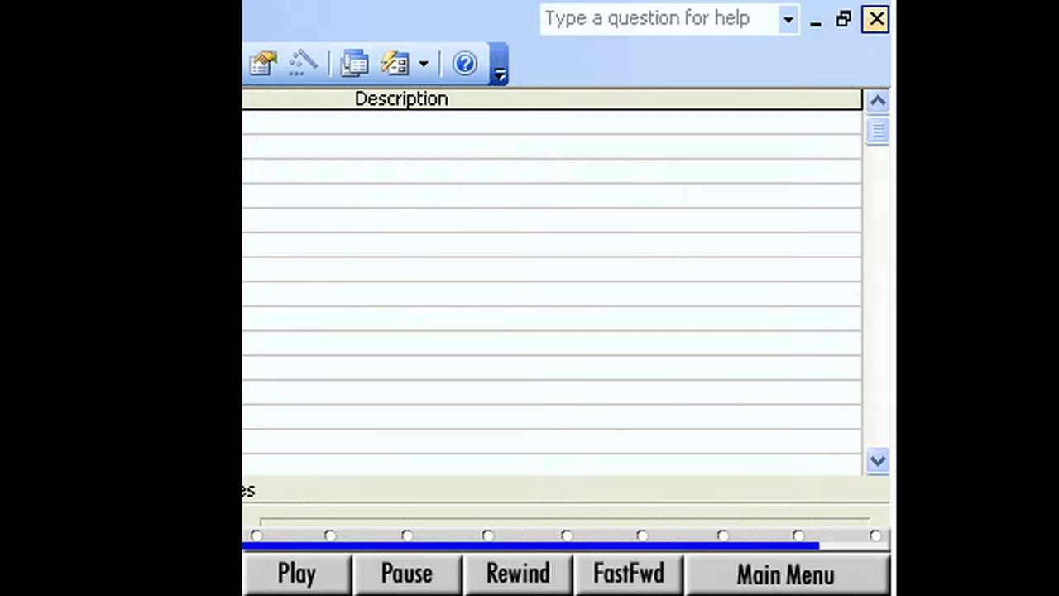
{"action": "left_click", "coordinate": [876, 18]}
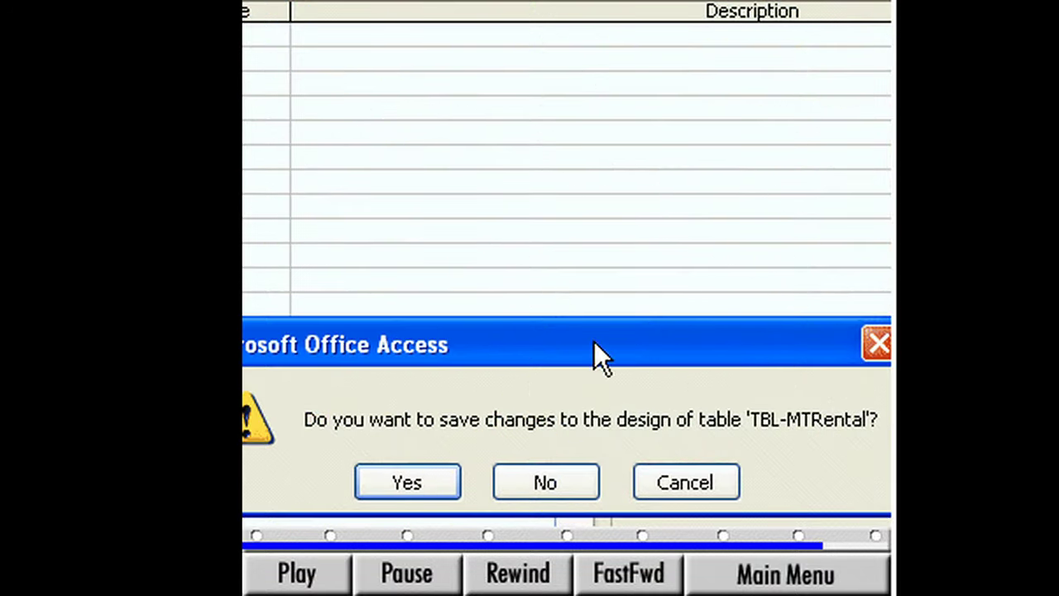
{"action": "left_click", "coordinate": [397, 470]}
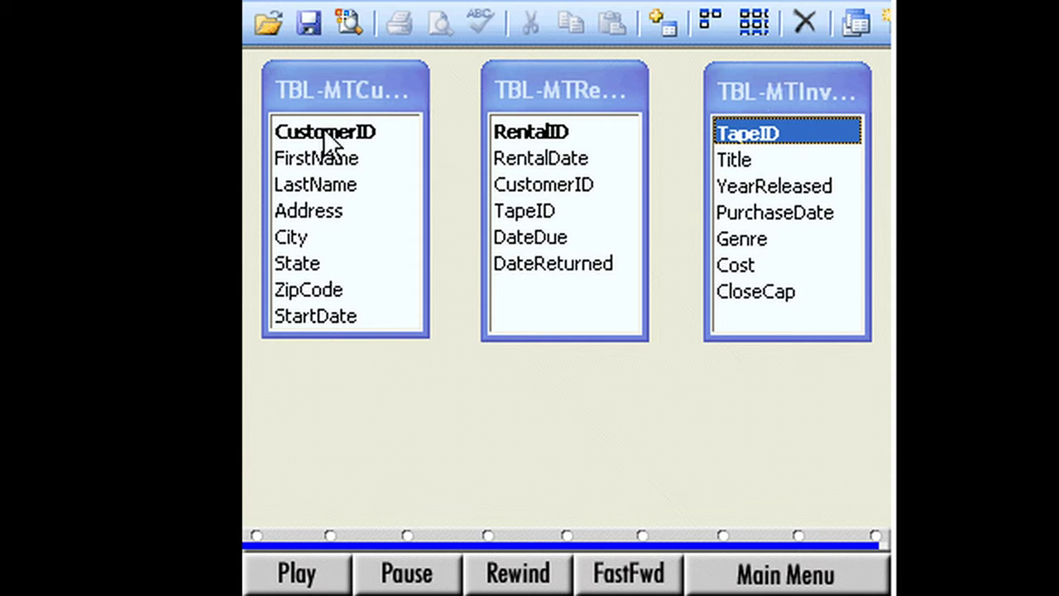
Link CustomerID in the customers table to CustomerID in the rental table in the relationships layout.
{"action": "left_click_drag", "start_coordinate": [324, 131], "coordinate": [534, 186]}
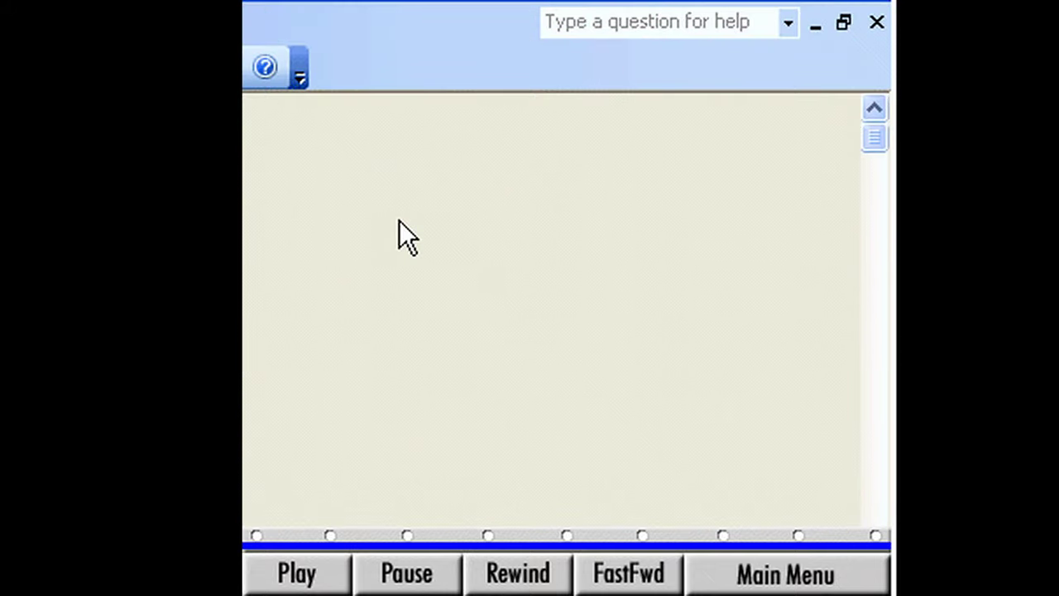
Close the relationships layout and save its changes.
{"action": "left_click", "coordinate": [875, 22]}
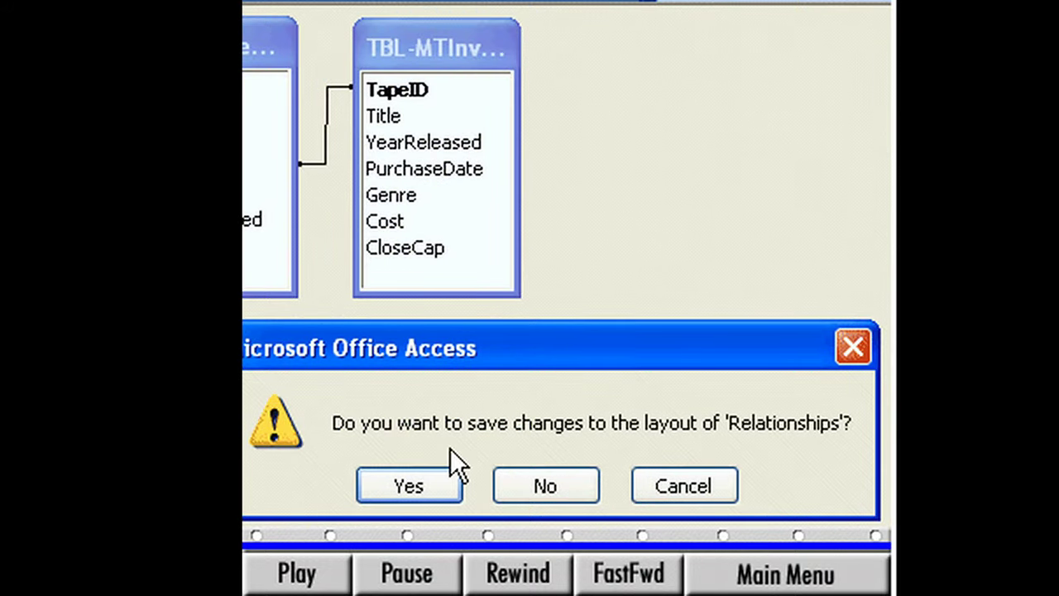
{"action": "left_click", "coordinate": [403, 481]}
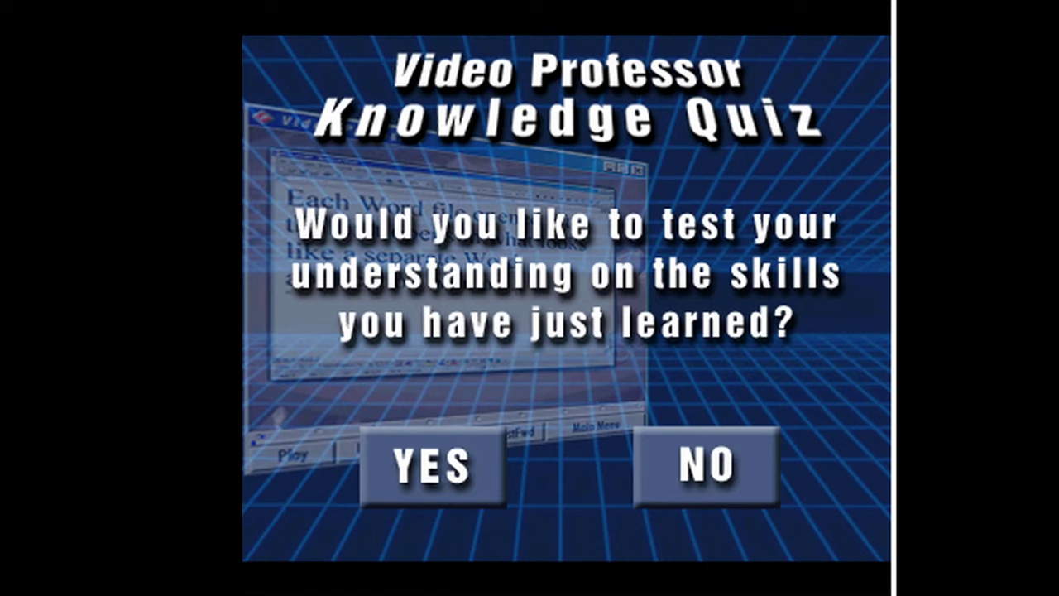
{"action": "left_click", "coordinate": [706, 465]}
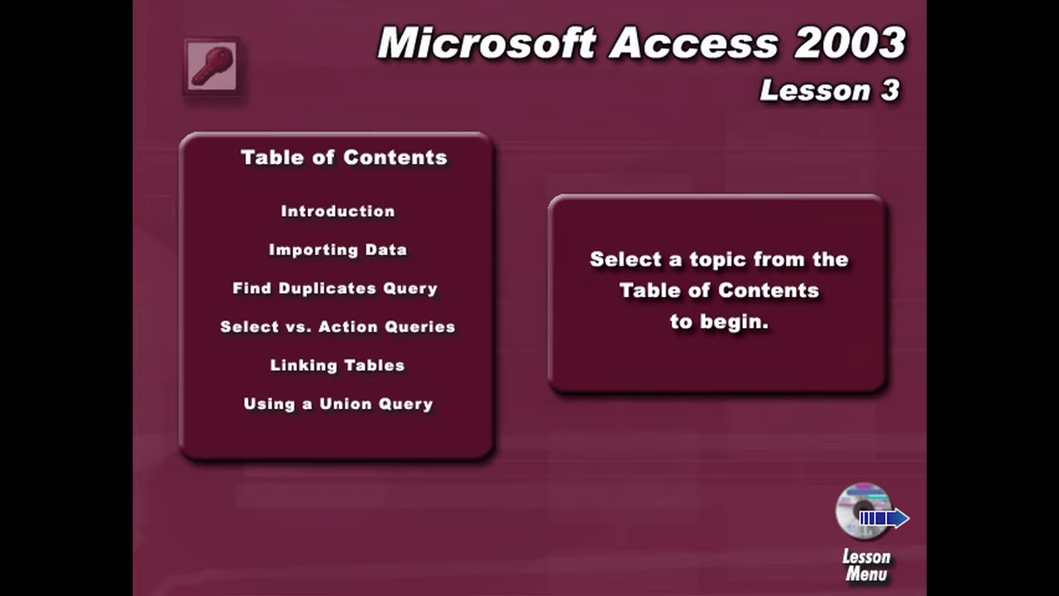
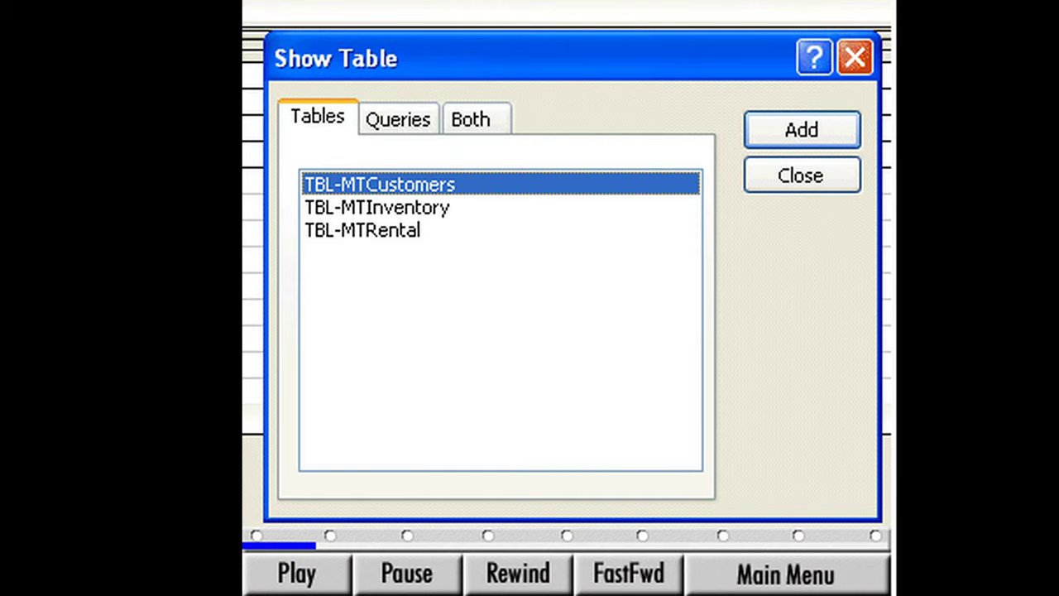
Add the TBL-MTCustomers and TBL-MTRental tables to the new query and close the table picker.
{"action": "double_click", "coordinate": [348, 232]}
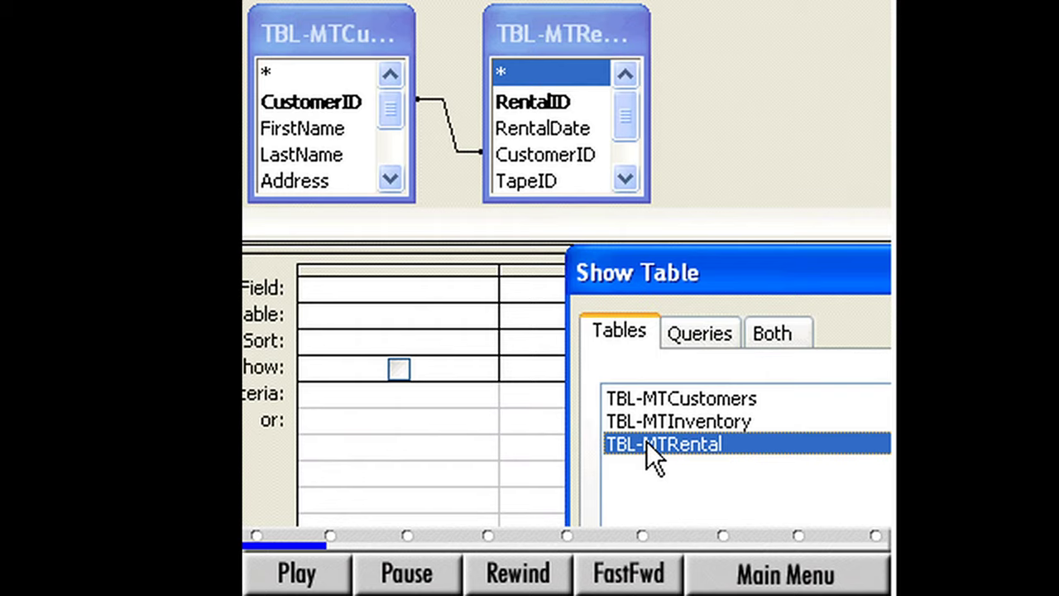
{"action": "left_click", "coordinate": [801, 391]}
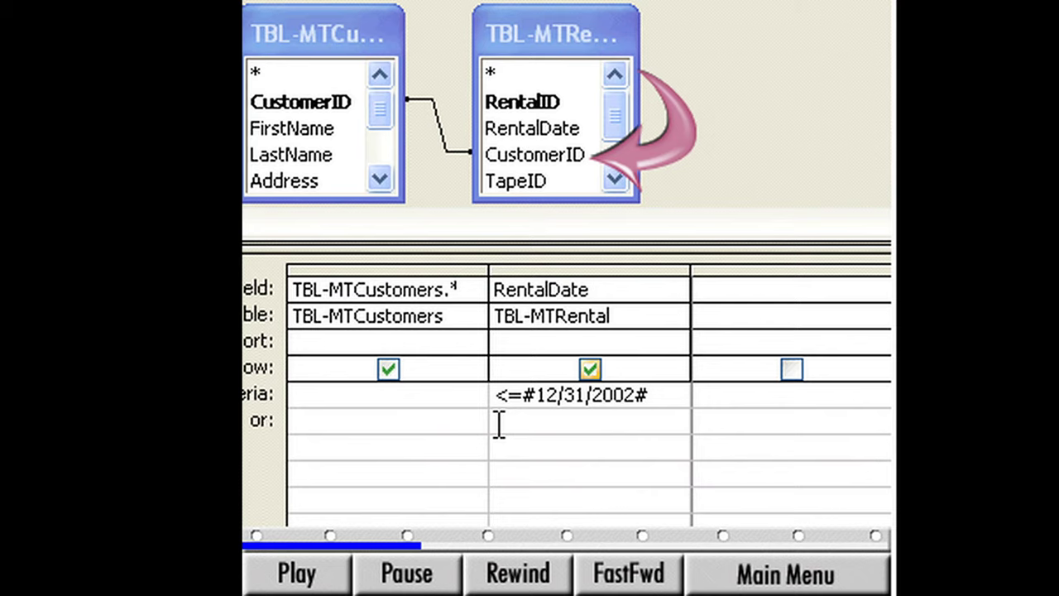
Add CustomerID from TBL-MTRental to the query, sorted ascending and hidden from the output, and view the query results.
{"action": "left_click", "coordinate": [497, 154]}
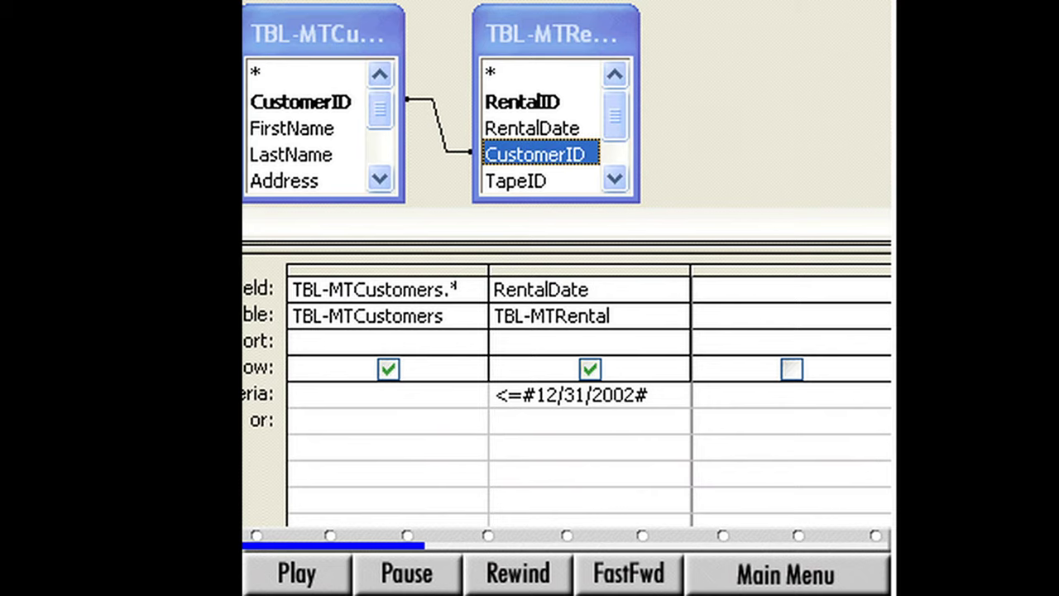
{"action": "double_click", "coordinate": [490, 151]}
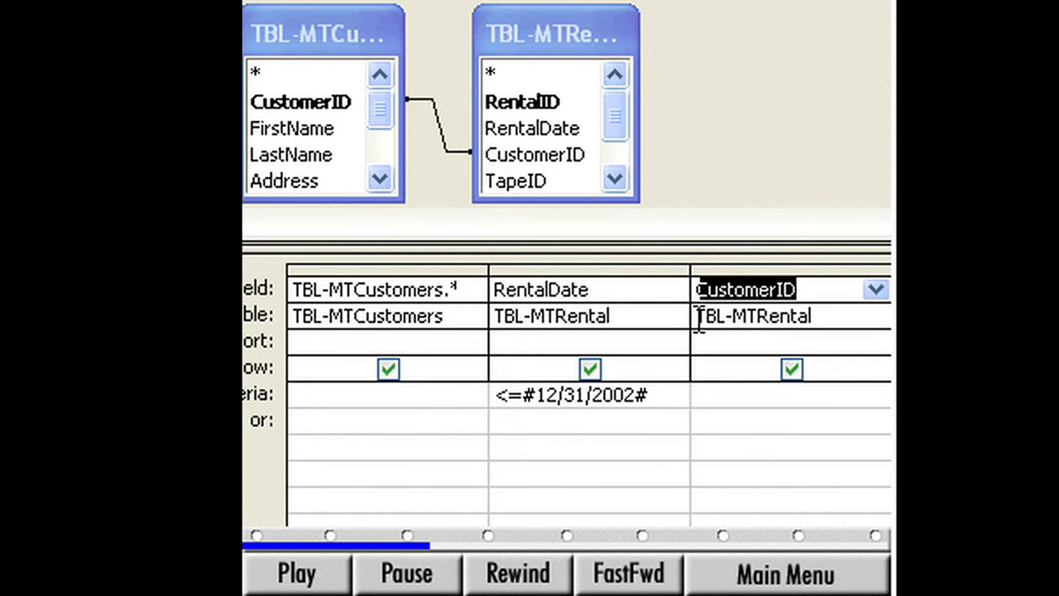
{"action": "left_click", "coordinate": [725, 340]}
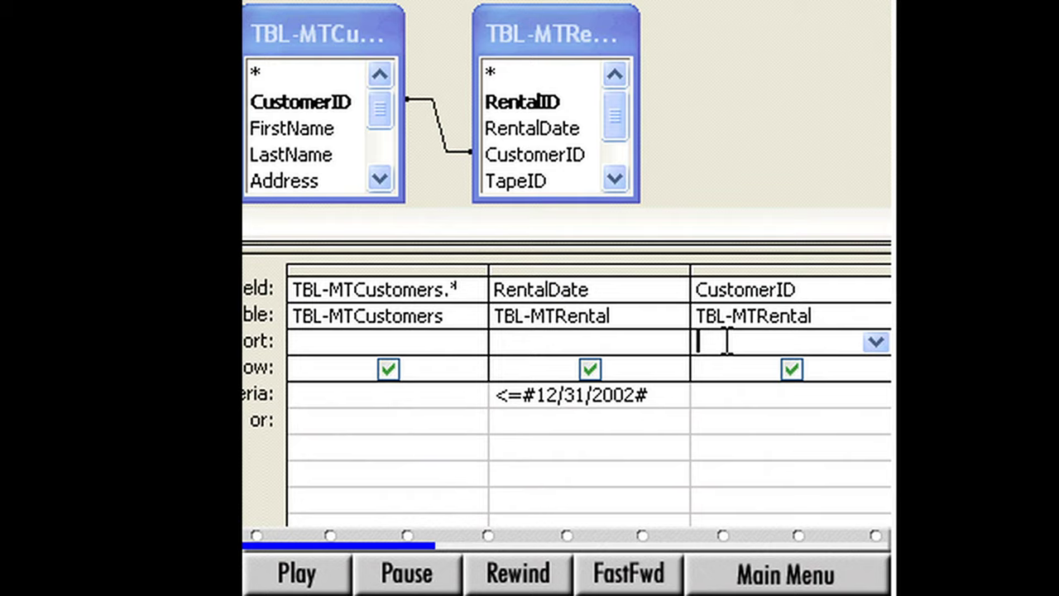
{"action": "left_click", "coordinate": [873, 340]}
{"action": "left_click", "coordinate": [785, 366]}
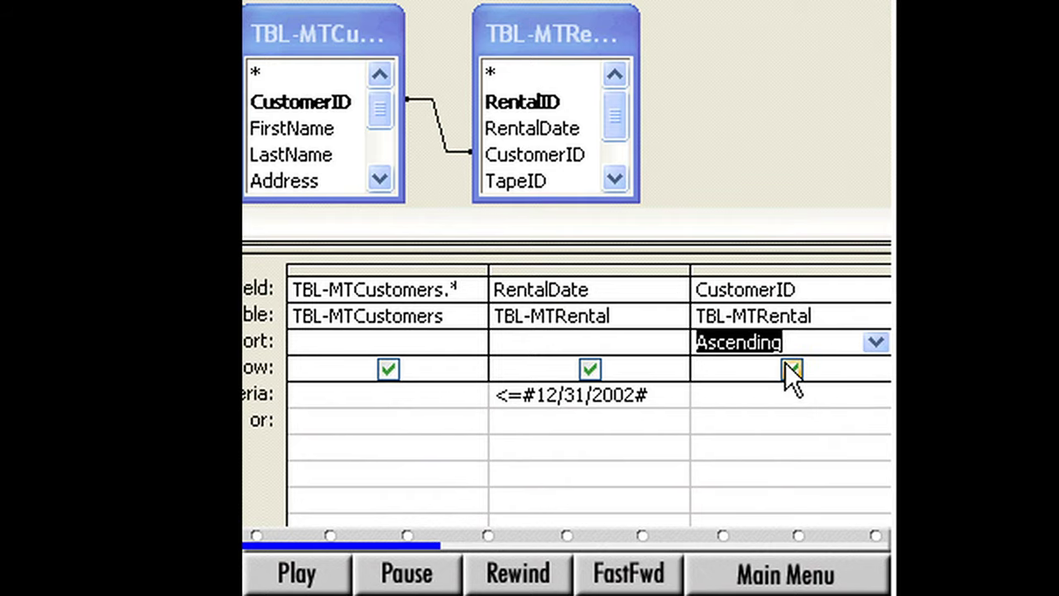
{"action": "left_click", "coordinate": [790, 368]}
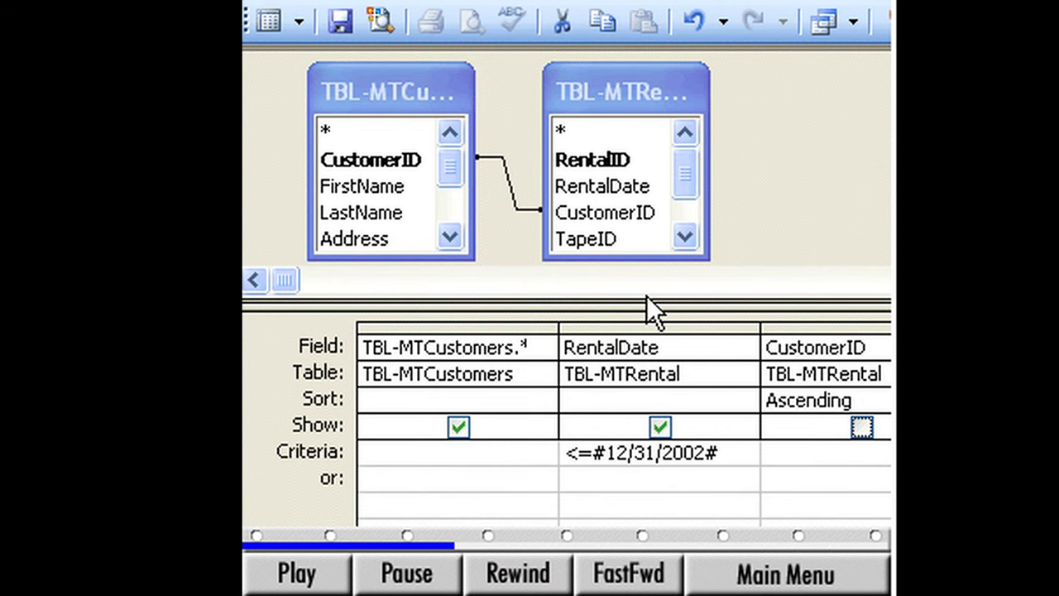
{"action": "left_click", "coordinate": [270, 20]}
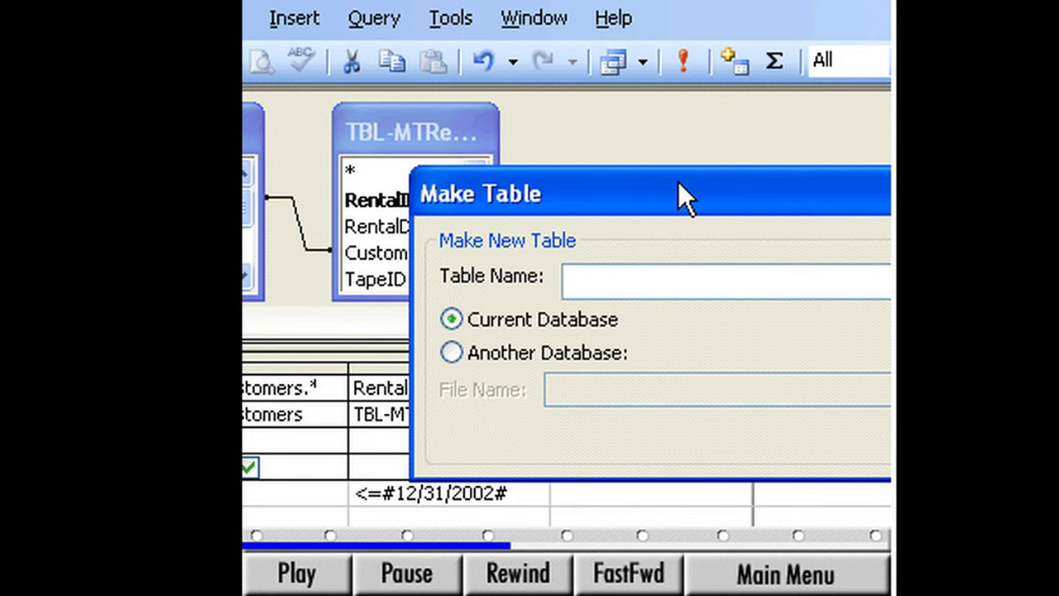
Name the make-table query's target TBL-MTFindInactiveCustomers in the current database and run the query to create the table.
{"action": "type", "text": "InactiveCustomers"}
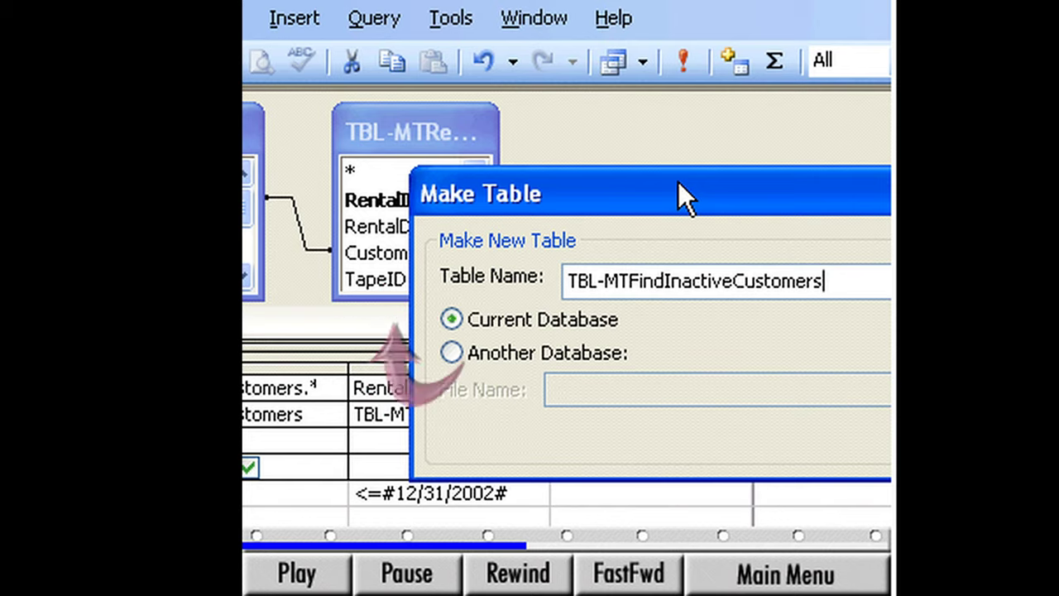
{"action": "left_click", "coordinate": [801, 236]}
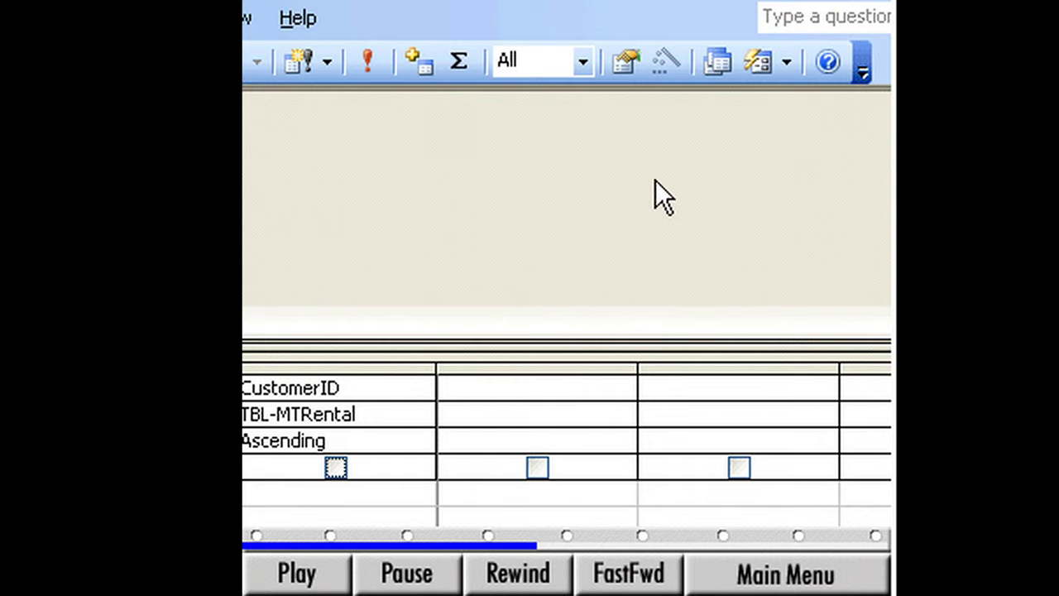
{"action": "left_click", "coordinate": [366, 61]}
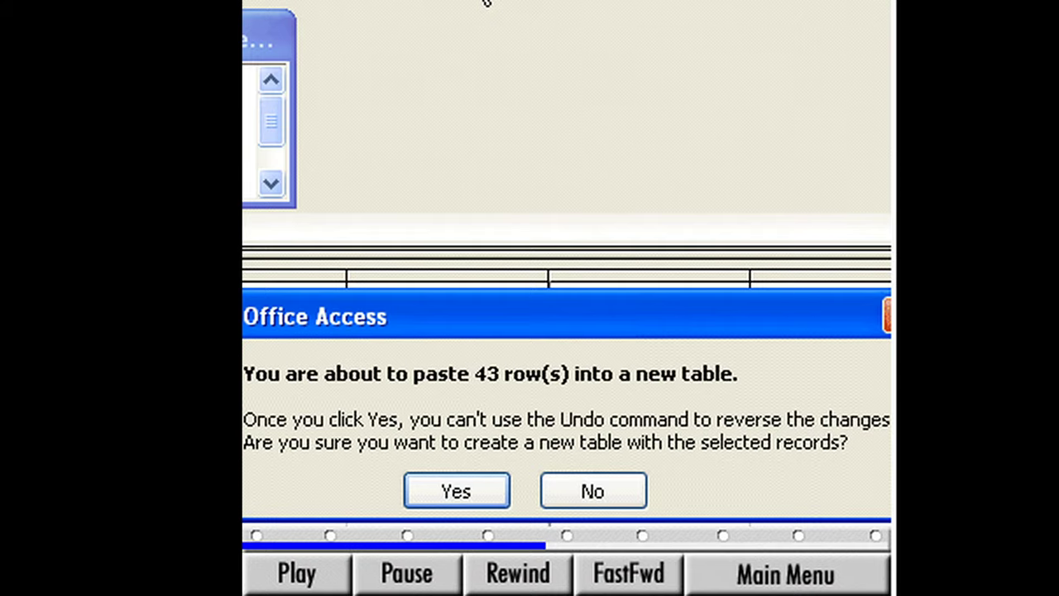
{"action": "left_click", "coordinate": [456, 497]}
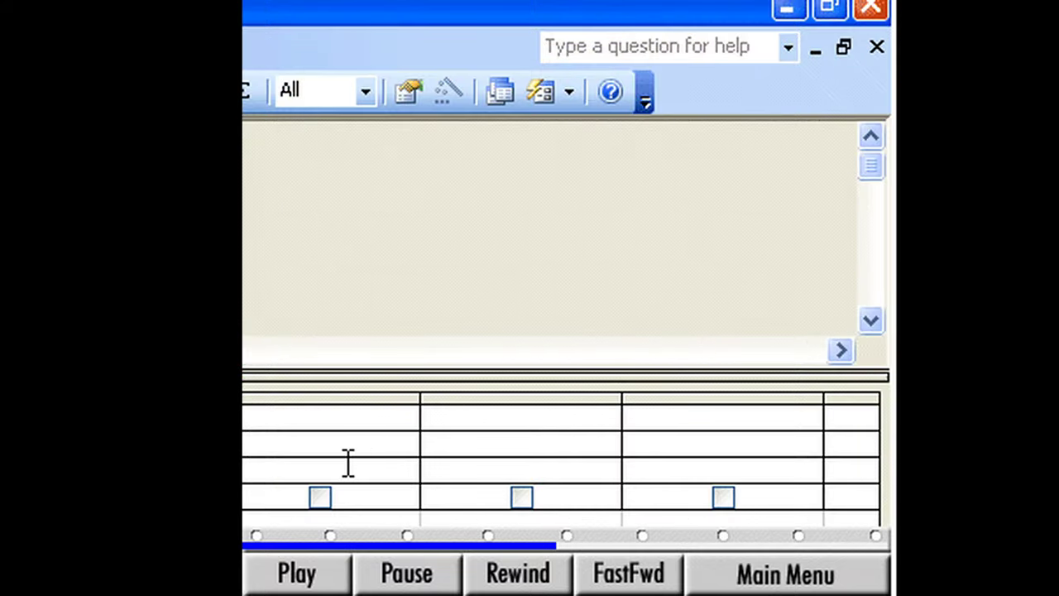
Close the make-table query and save it as QRY-MTInactiveCustomers.
{"action": "left_click", "coordinate": [876, 48]}
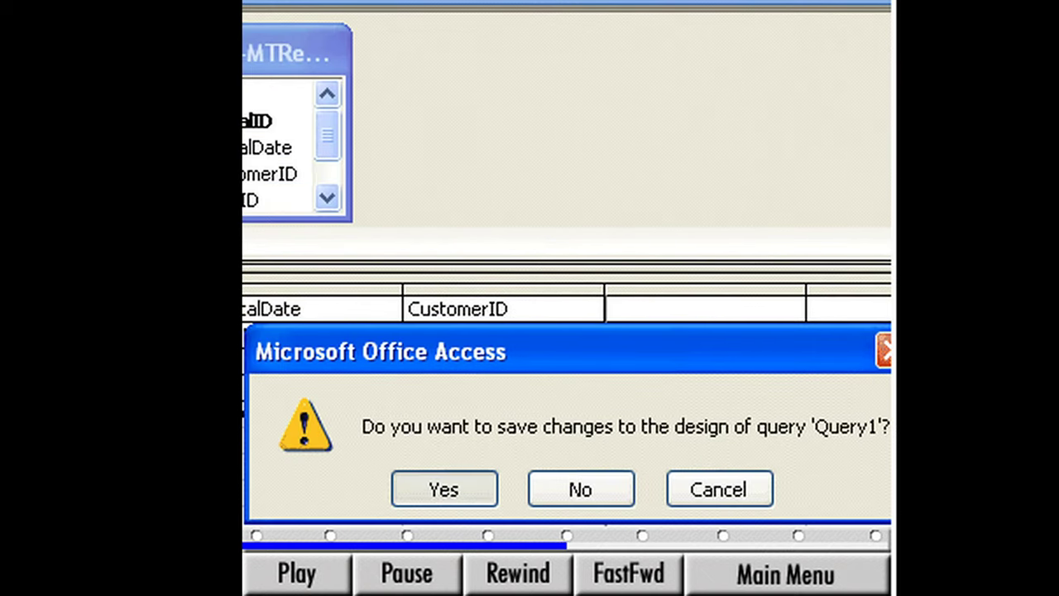
{"action": "left_click", "coordinate": [443, 489]}
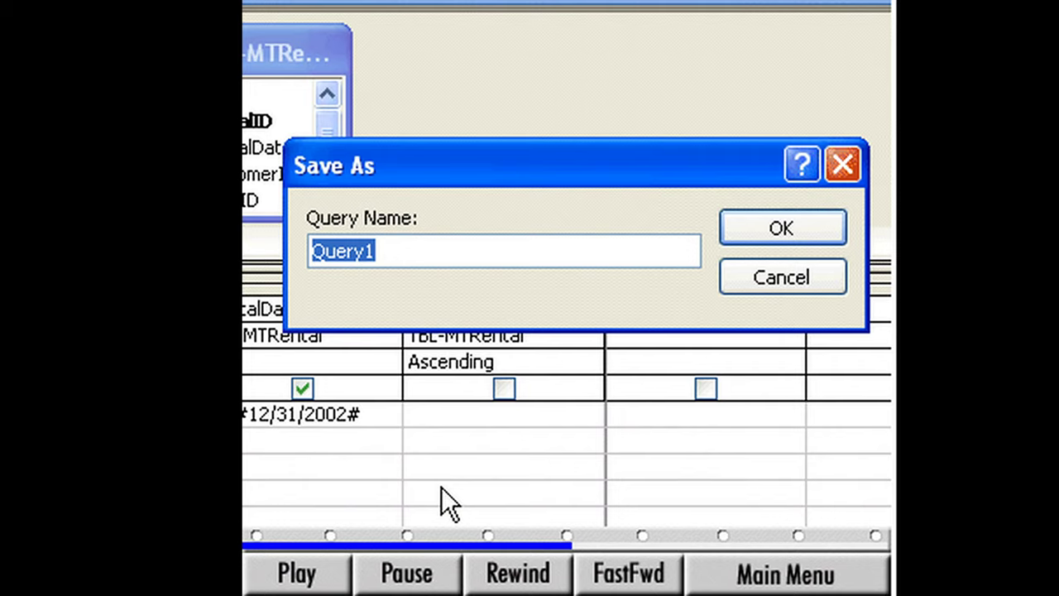
{"action": "type", "text": "QRY-MTInactiveCustomers"}
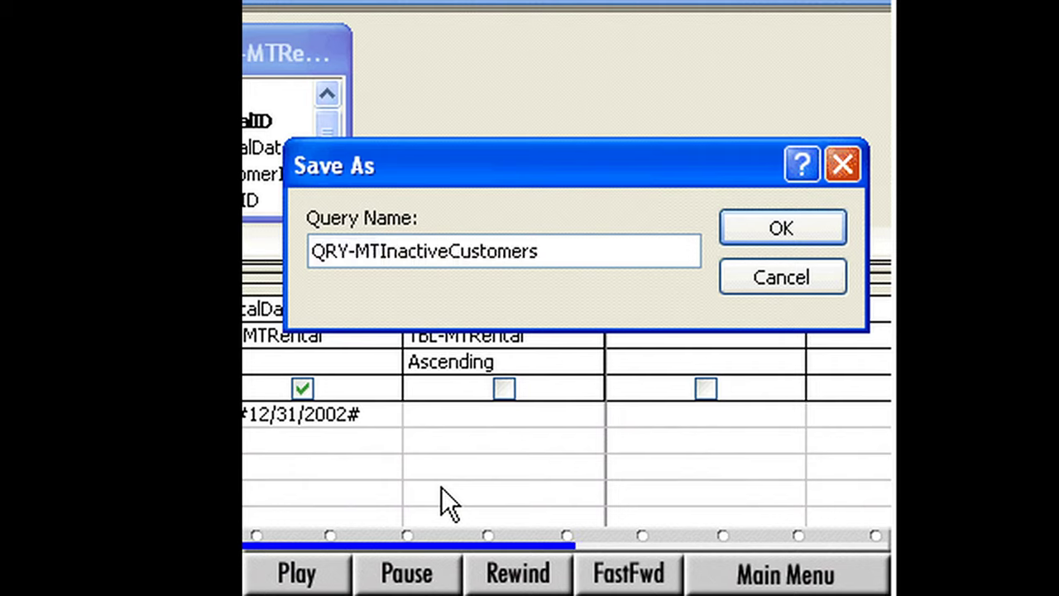
{"action": "left_click", "coordinate": [773, 227]}
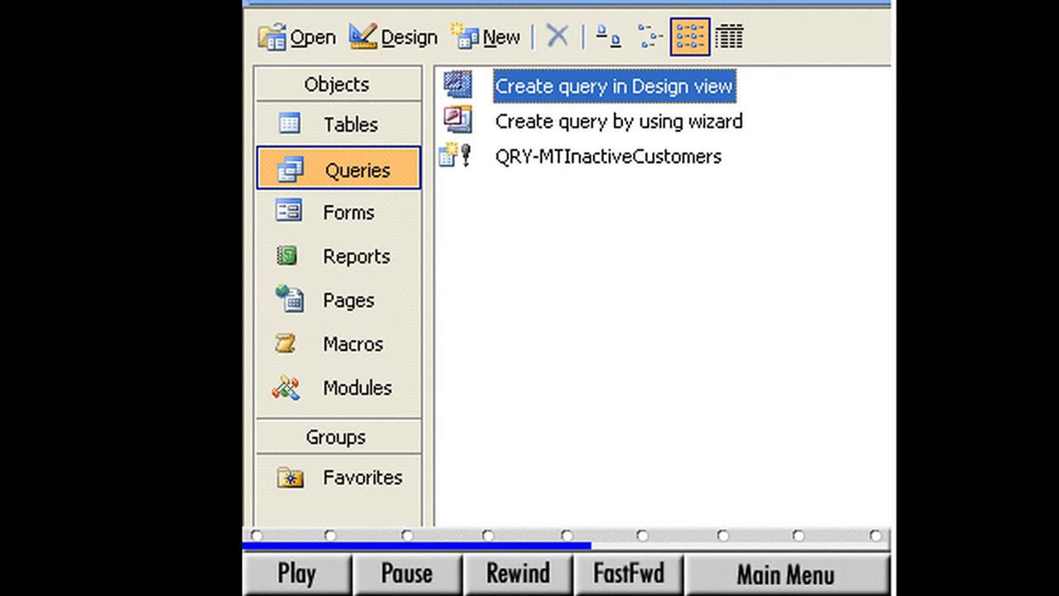
Open the TBL-MTFindInactiveCustomers table to examine its records.
{"action": "left_click", "coordinate": [348, 120]}
{"action": "double_click", "coordinate": [558, 222]}
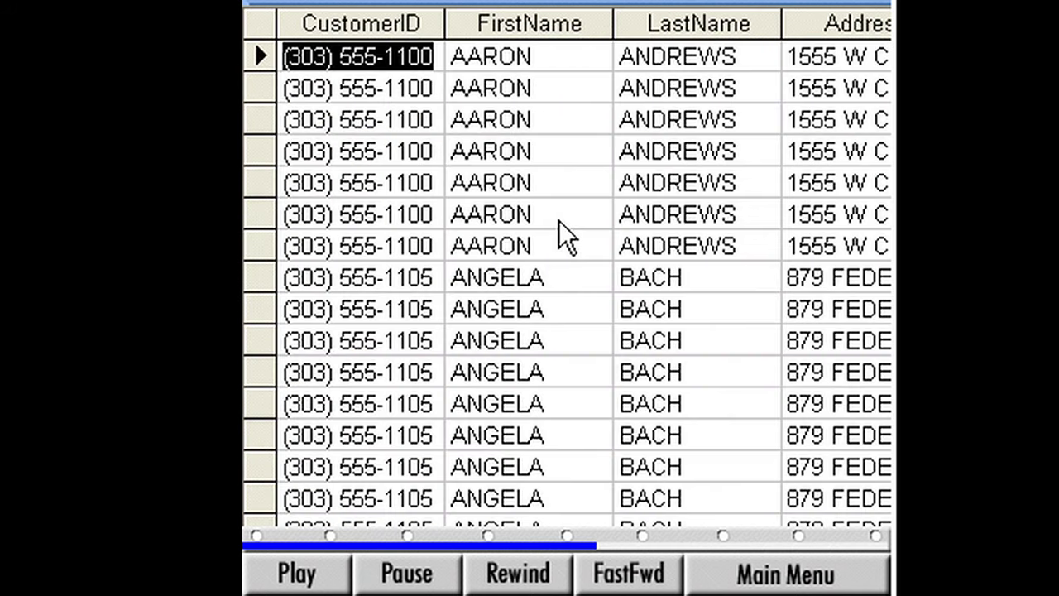